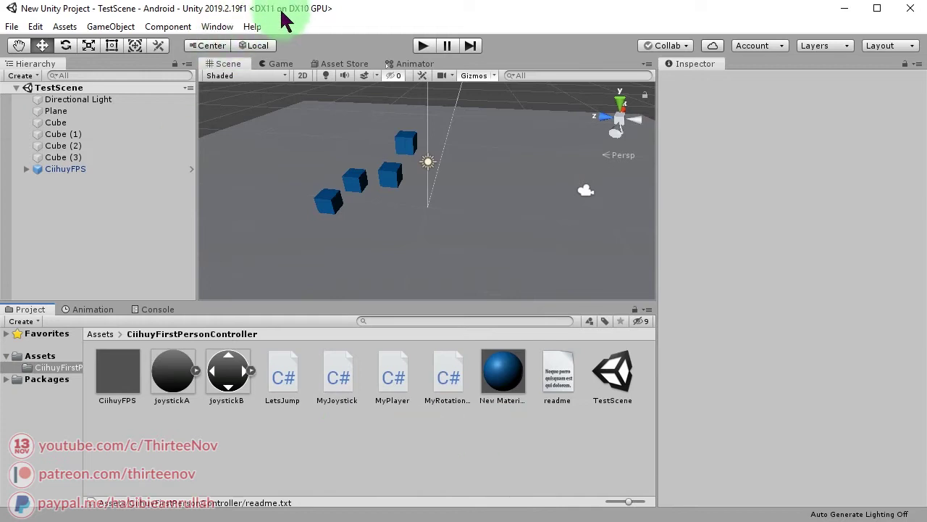
Step: Run TestScene in Play mode and inspect FPS-Player's components in the Scene view
click(425, 47)
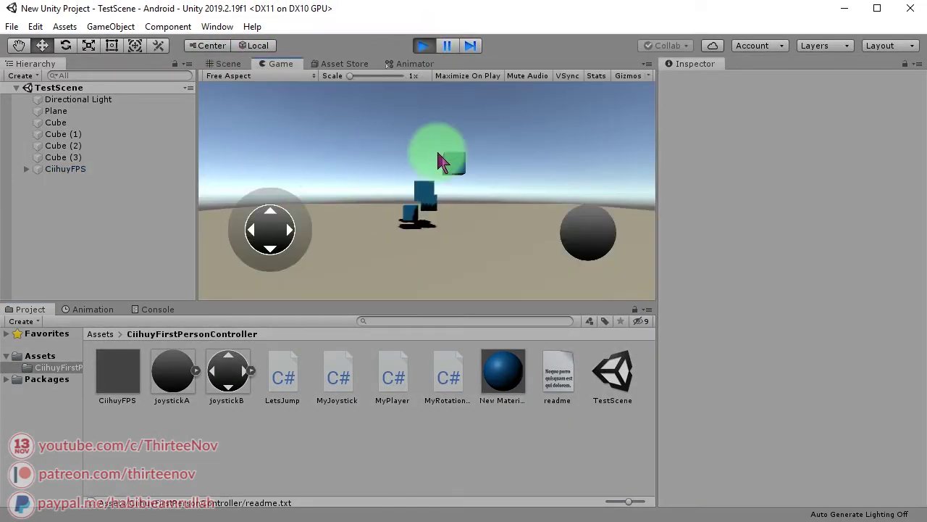
click(226, 65)
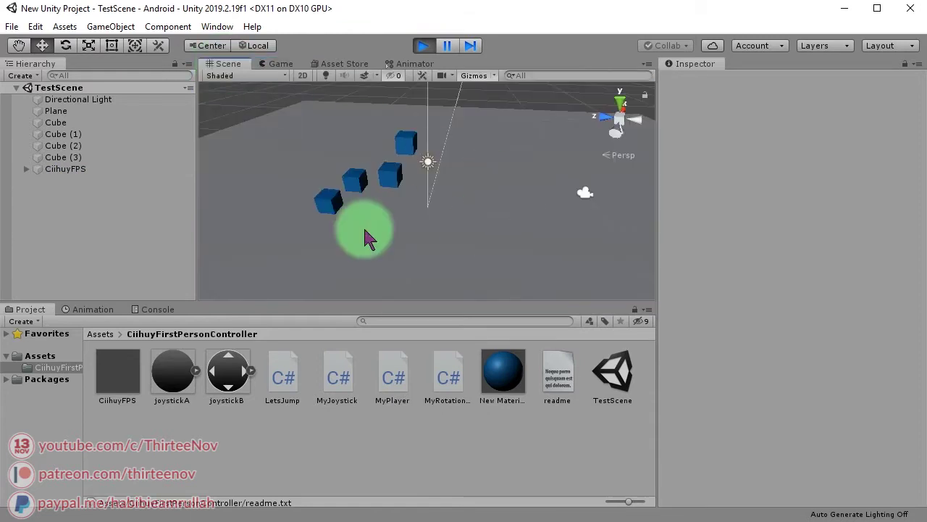
click(582, 192)
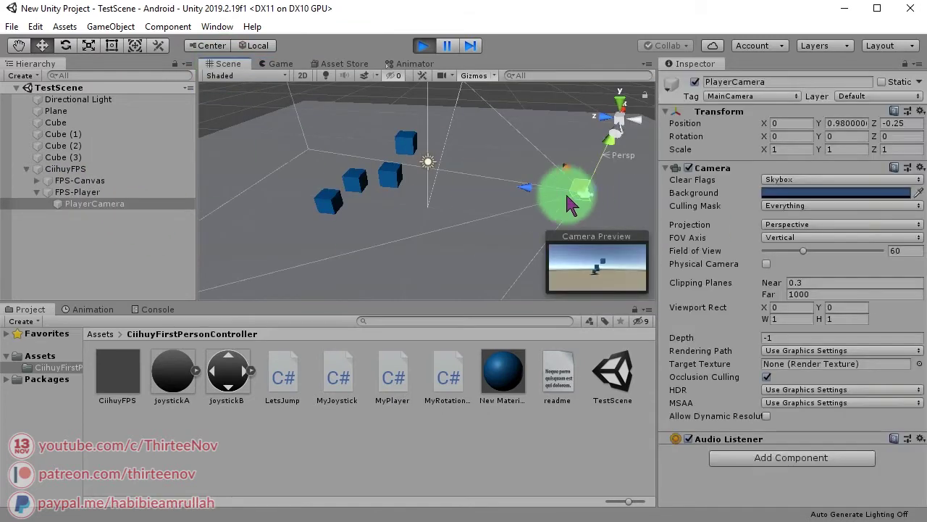
click(87, 193)
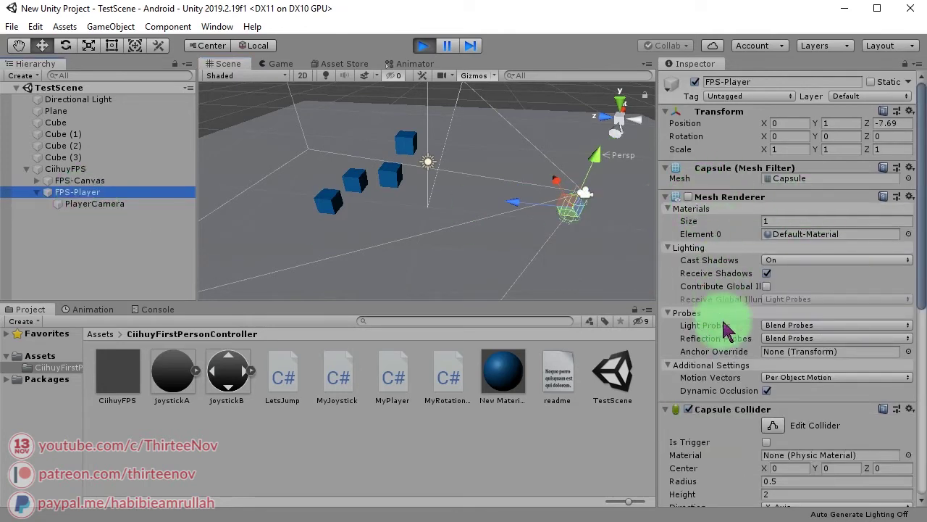
scroll(704, 341, down, 5)
scroll(694, 451, down, 2)
scroll(703, 290, up, 8)
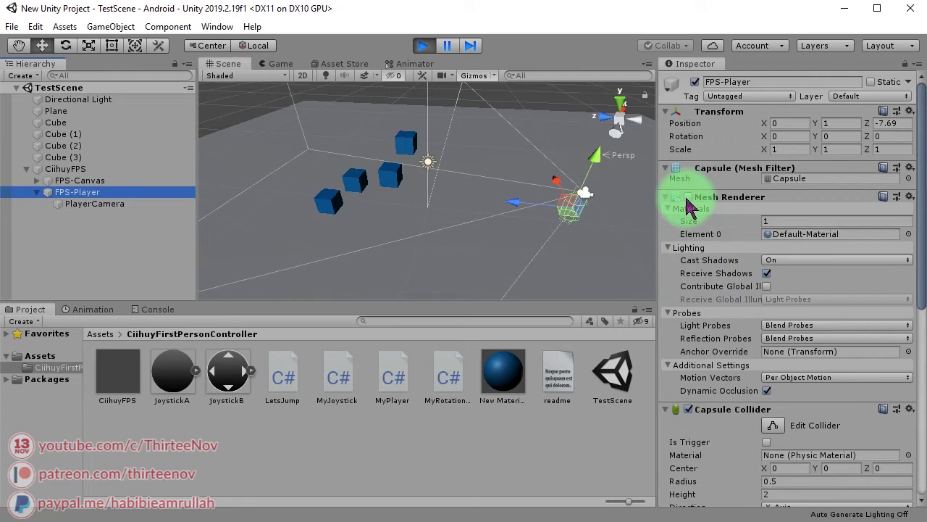
Step: Frame FPS-Player, toggle its Mesh Renderer on and off, and select PlayerCamera
click(565, 217)
key(f)
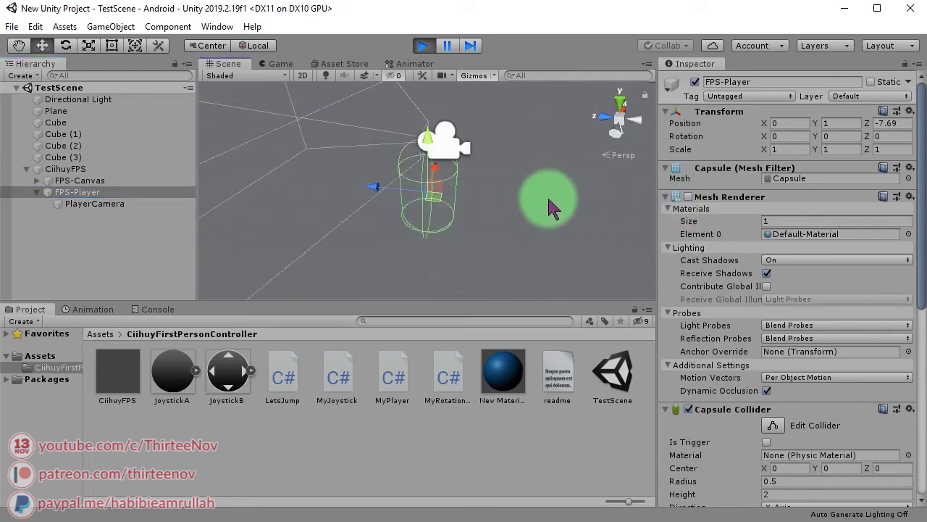
click(689, 197)
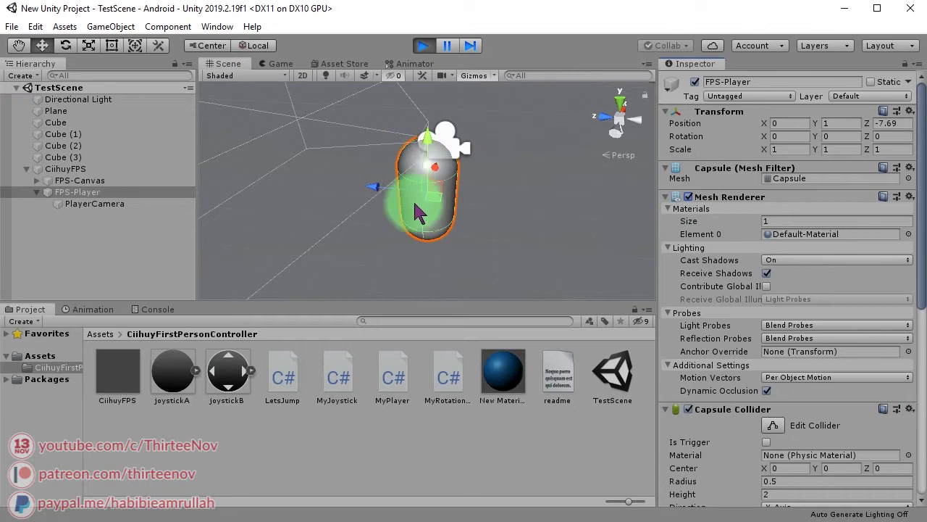
click(689, 197)
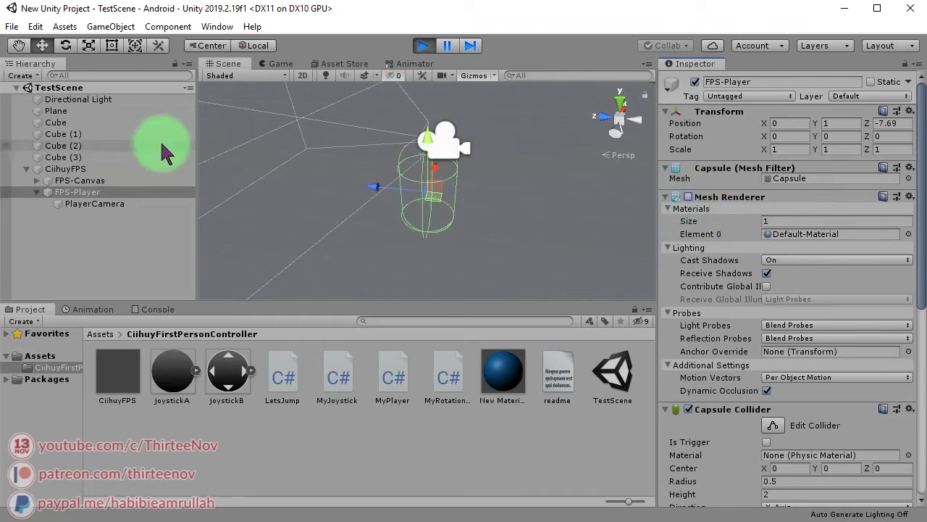
click(101, 204)
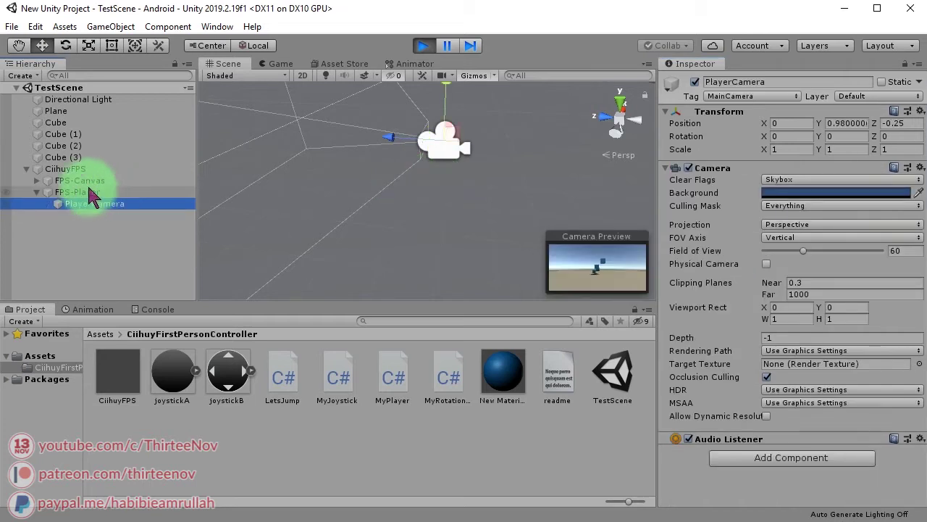
Step: Expand FPS-Canvas to check MyRotationTouchpad and MyJoystick, then test the joystick in Game view
click(117, 181)
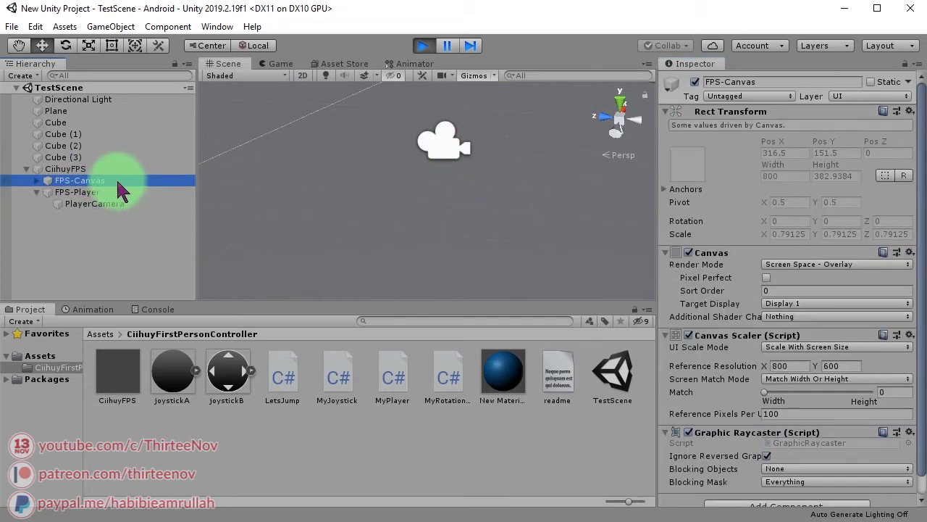
click(37, 181)
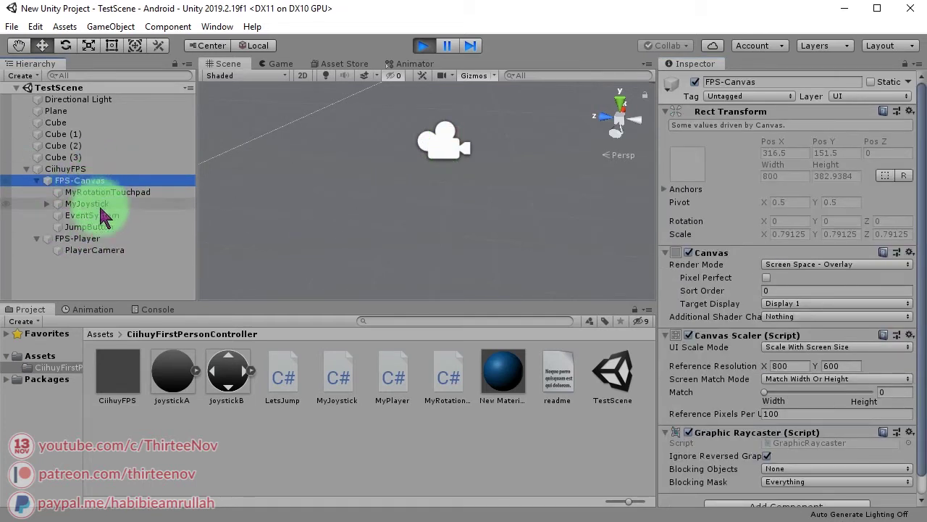
click(108, 192)
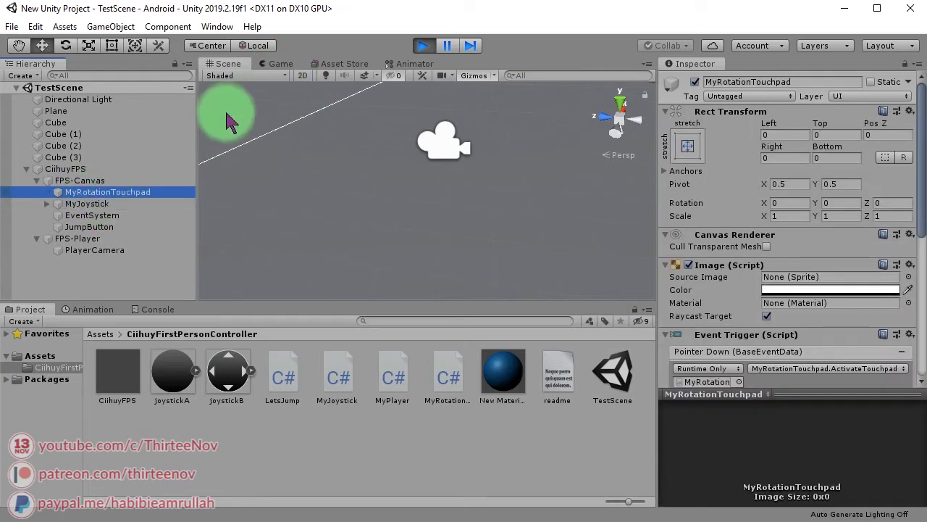
click(85, 203)
click(277, 63)
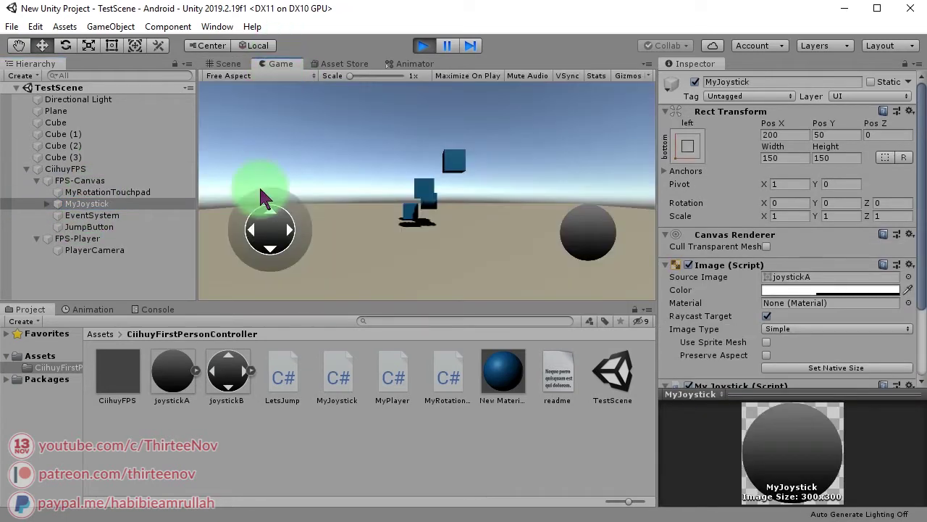
drag(262, 196, 312, 243)
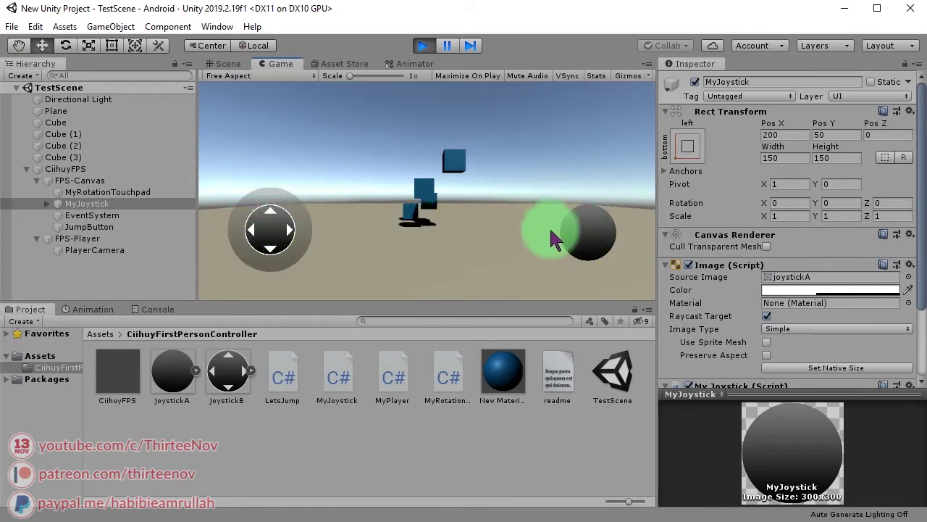
Step: Turn the camera with the touchpad and walk the player forward toward the cubes
click(230, 65)
click(280, 64)
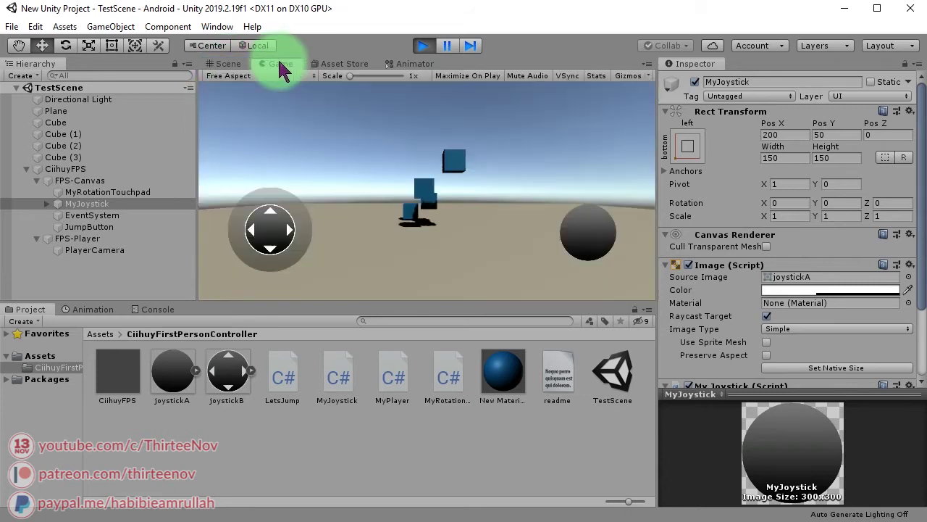
mouse_move(456, 199)
mouse_down()
mouse_move(429, 200)
mouse_move(500, 190)
mouse_move(414, 139)
mouse_move(347, 156)
mouse_move(385, 178)
mouse_move(472, 185)
mouse_move(447, 196)
mouse_move(394, 195)
mouse_move(422, 214)
mouse_move(419, 188)
mouse_move(456, 139)
mouse_move(450, 257)
mouse_move(439, 197)
mouse_move(389, 197)
mouse_move(487, 194)
mouse_move(446, 201)
mouse_up()
drag(270, 229, 296, 226)
drag(482, 178, 487, 181)
drag(270, 230, 384, 217)
drag(382, 210, 390, 154)
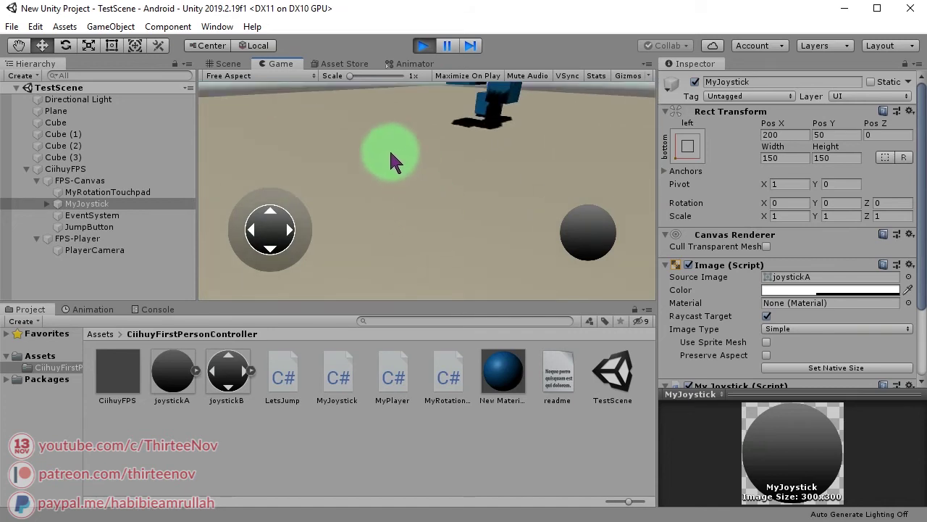
Step: Swing the camera back across the blue cubes and look around
drag(411, 187, 490, 205)
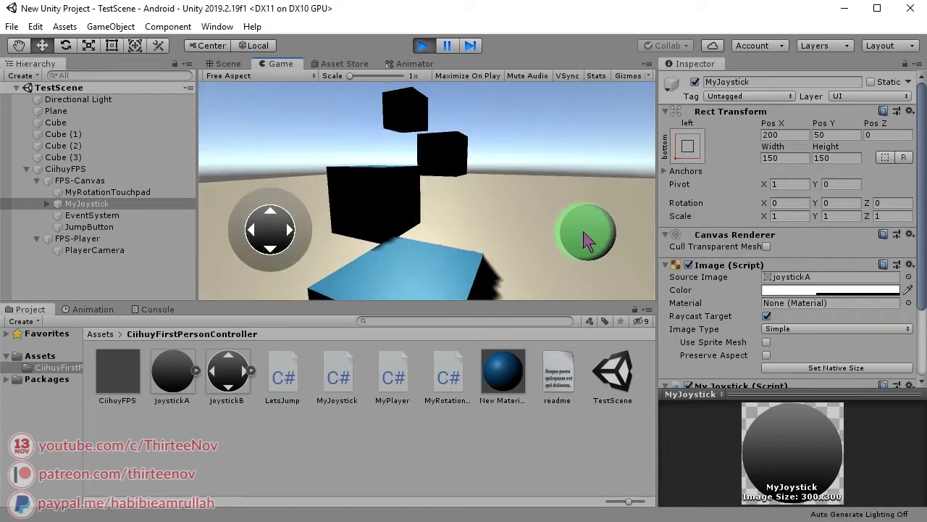
drag(584, 242, 531, 228)
drag(598, 233, 444, 275)
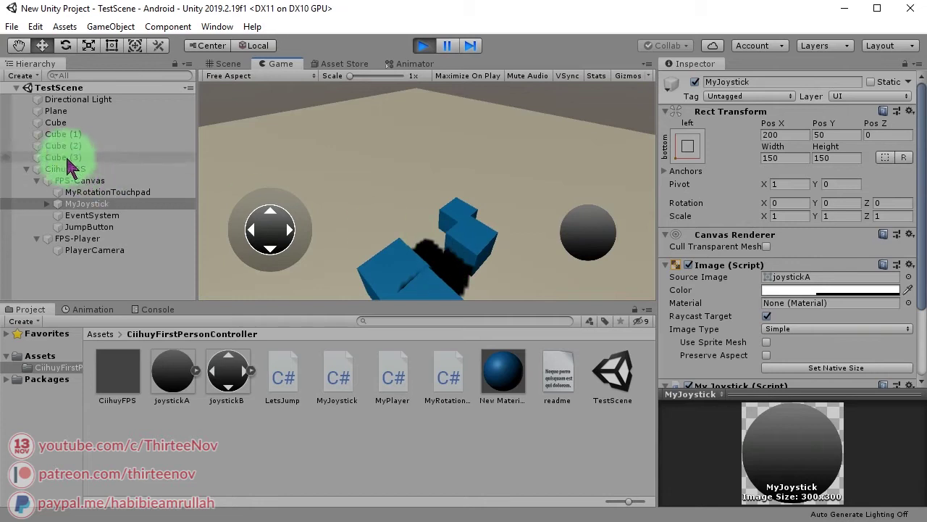
Step: Browse the LetsJump, MyJoystick, MyPlayer and MyRotationTouchpad scripts in the Project panel
click(303, 434)
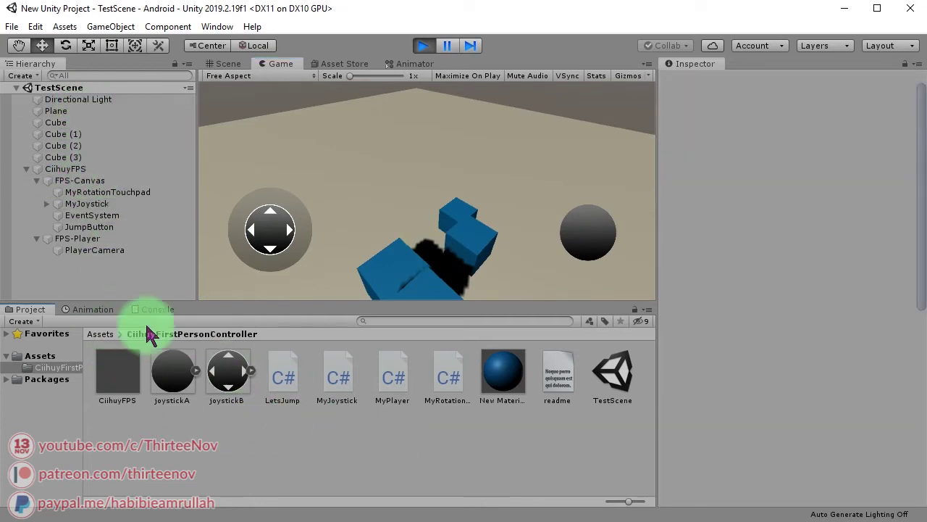
click(283, 374)
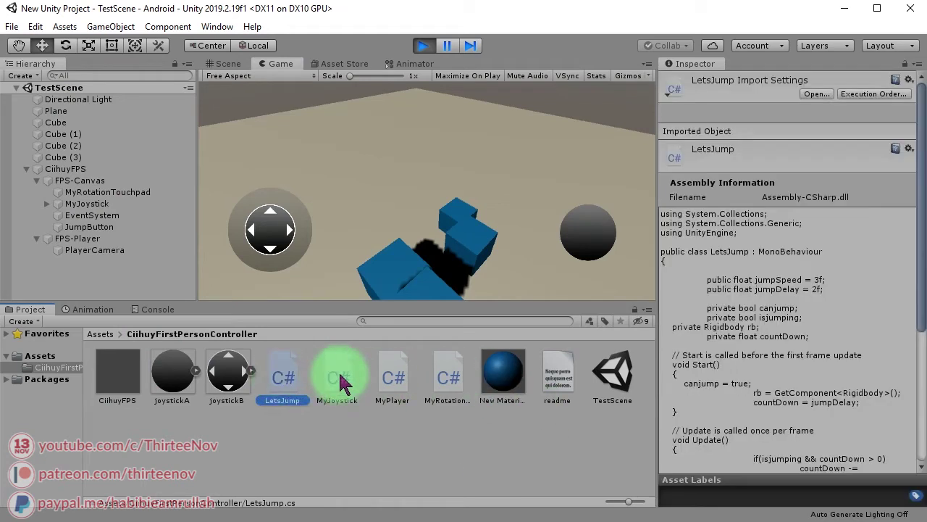
click(340, 384)
click(286, 380)
click(337, 381)
click(393, 378)
click(457, 380)
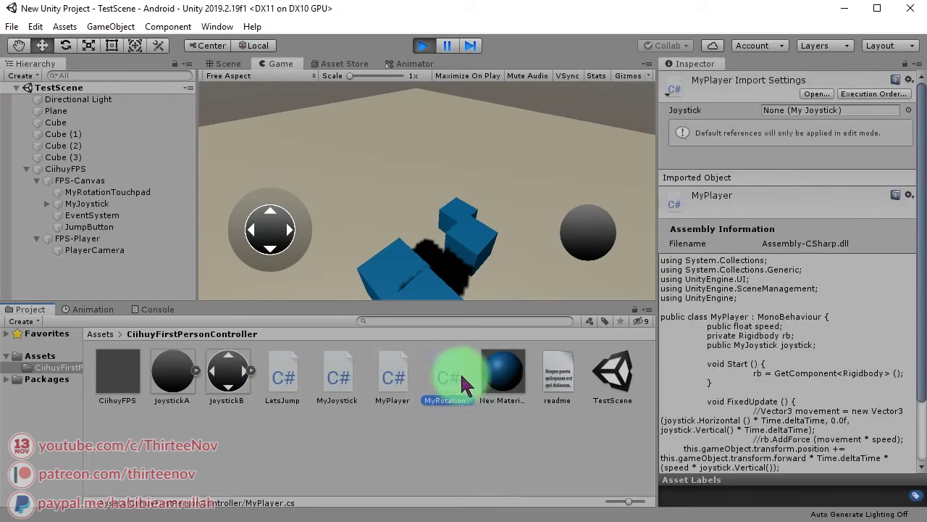
Step: Inspect the CiihuyFPS prefab and the joystickA and joystickB sprites
click(548, 434)
click(287, 413)
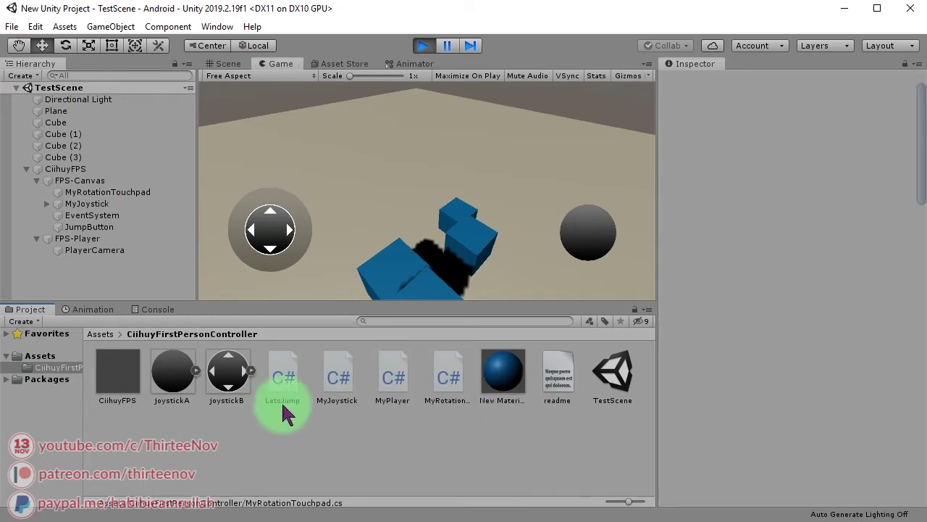
click(120, 384)
click(172, 380)
click(238, 393)
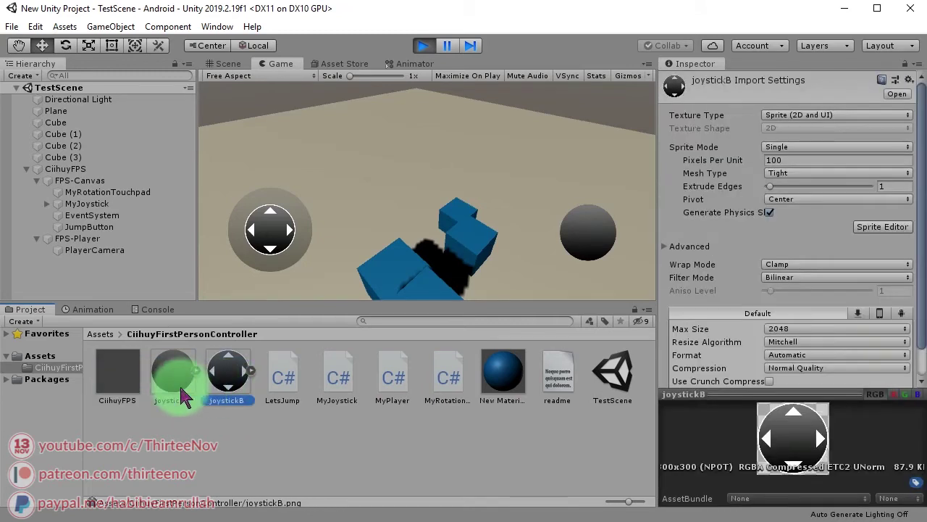
click(174, 384)
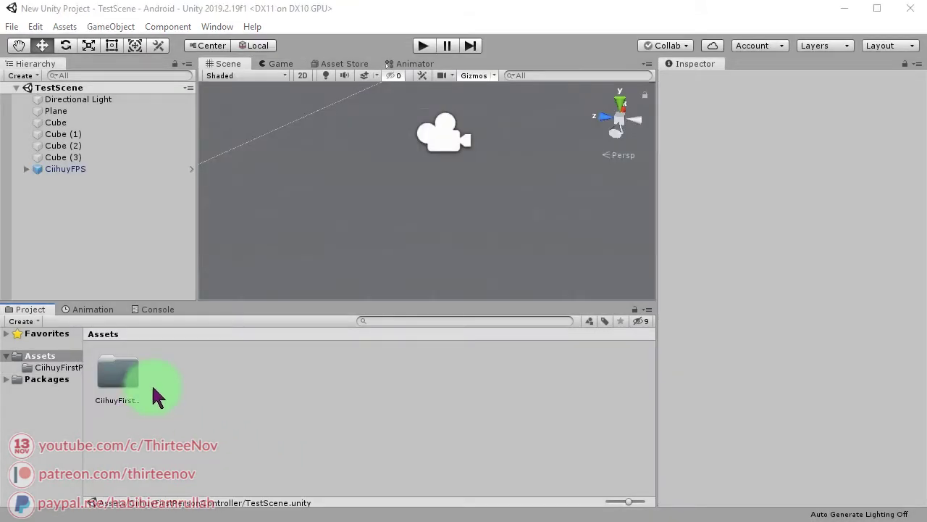
Step: Create a New Scene asset inside CiihuyFirstPersonController and open it
click(134, 371)
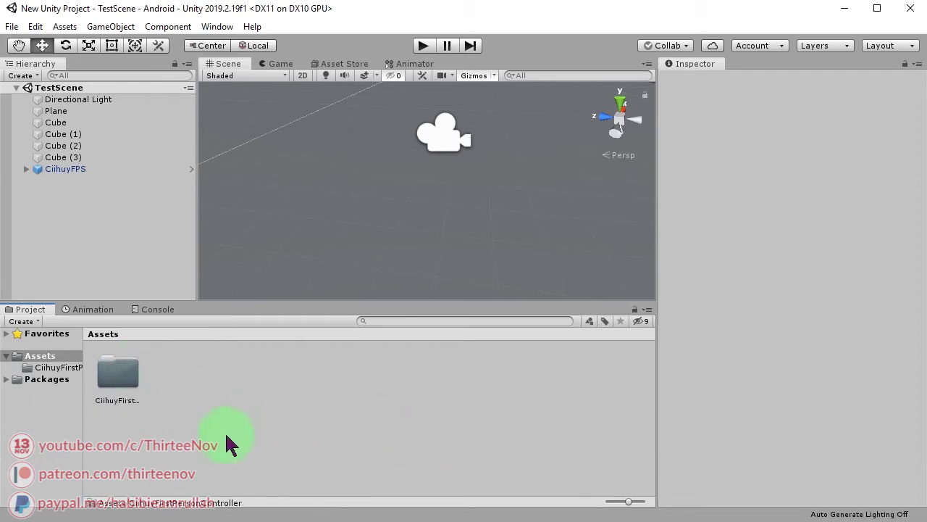
double_click(101, 369)
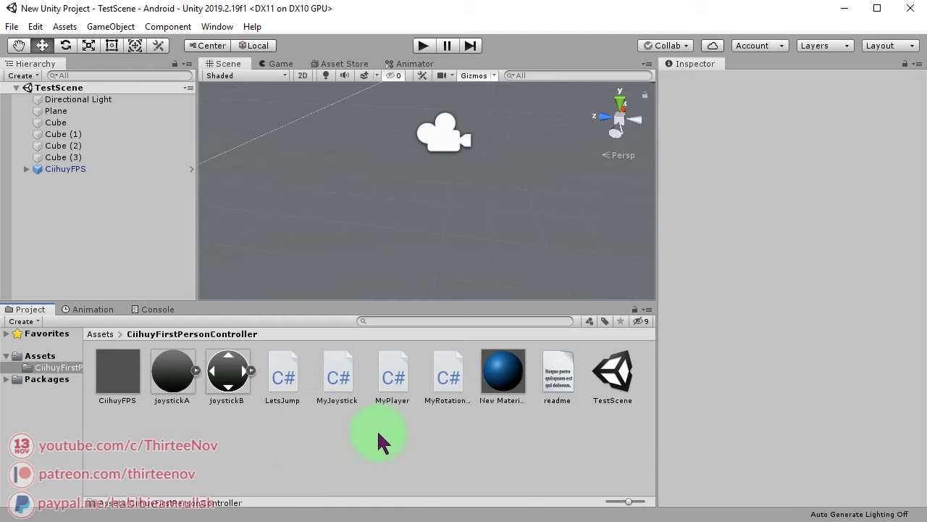
right_click(270, 431)
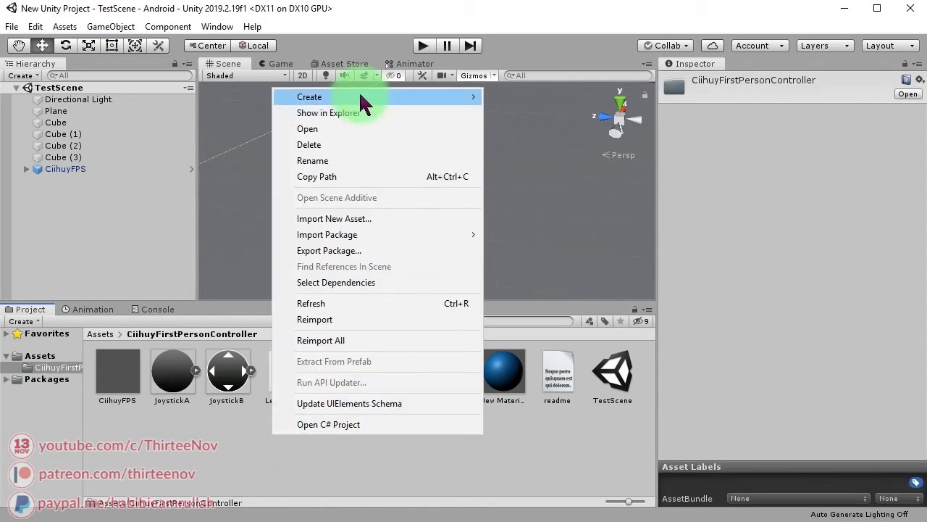
mouse_move(359, 94)
click(540, 226)
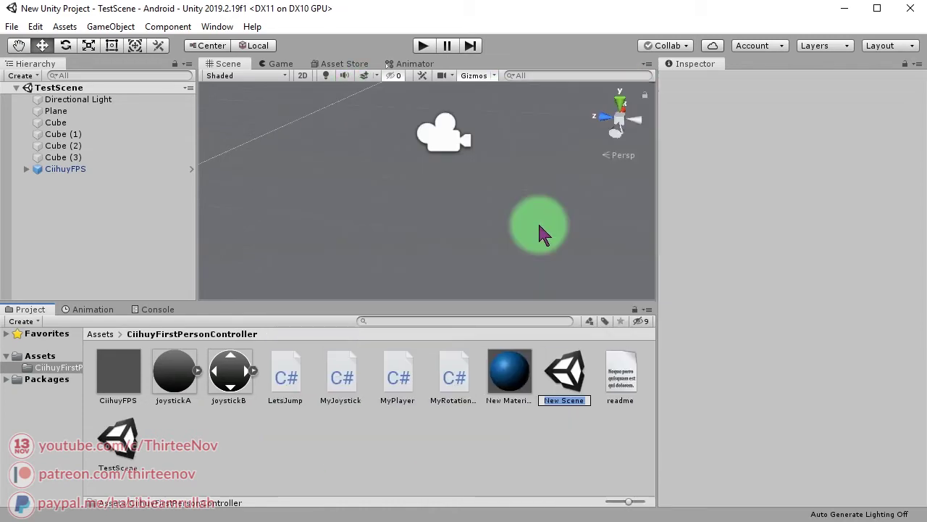
double_click(562, 372)
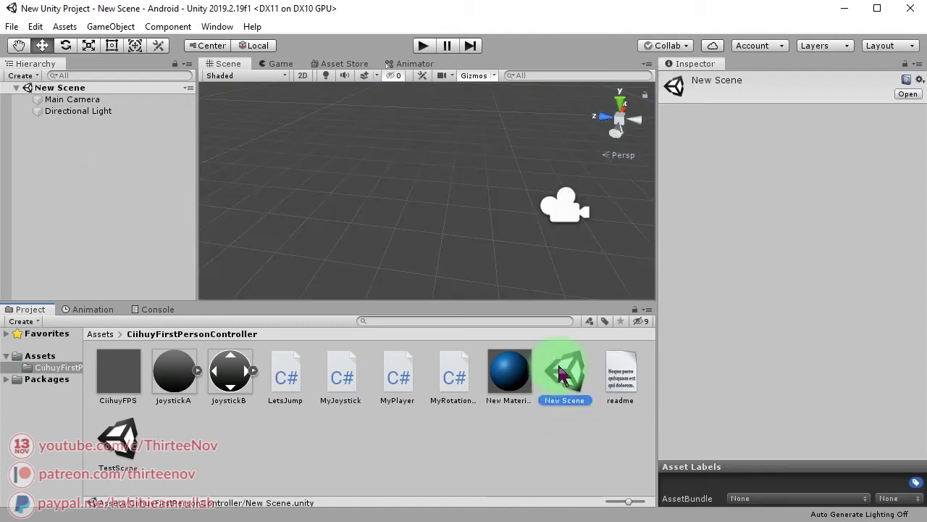
click(348, 444)
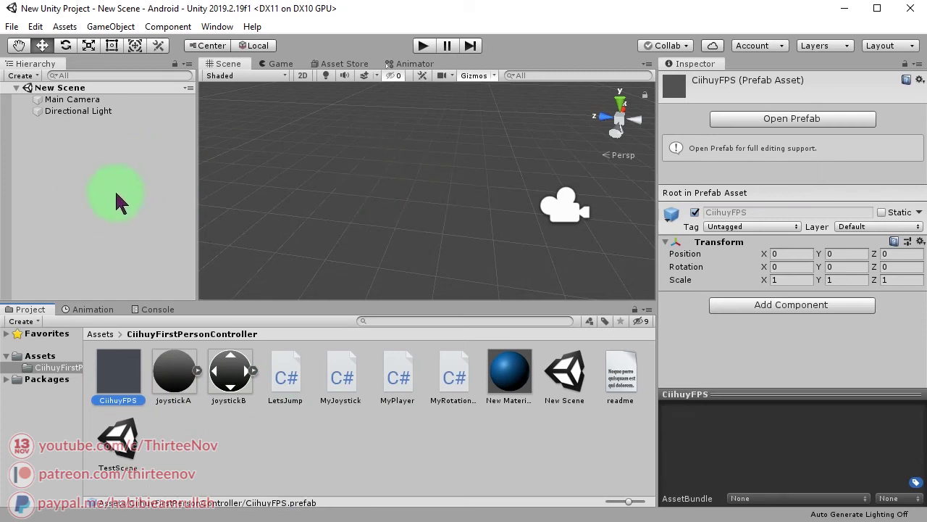
Step: Delete Main Camera and add a 3D Plane positioned at 0, 0, 0
click(411, 279)
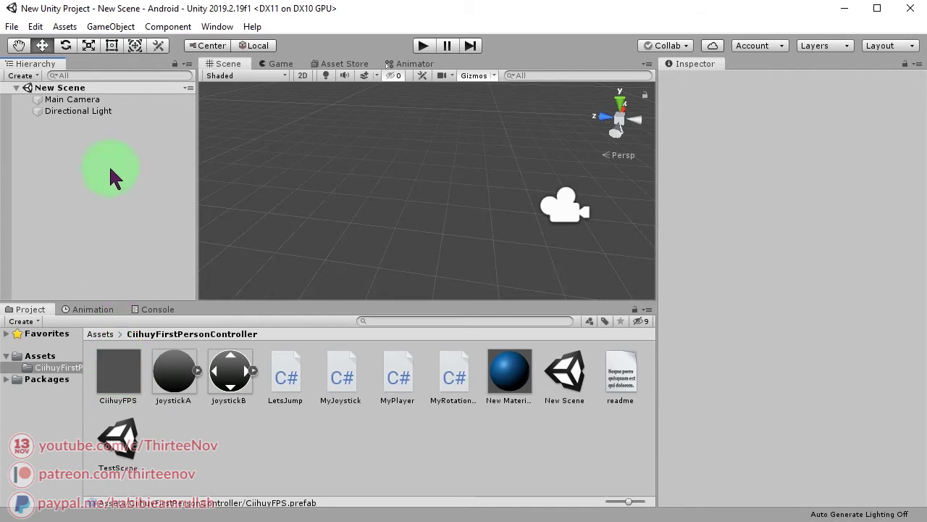
click(72, 100)
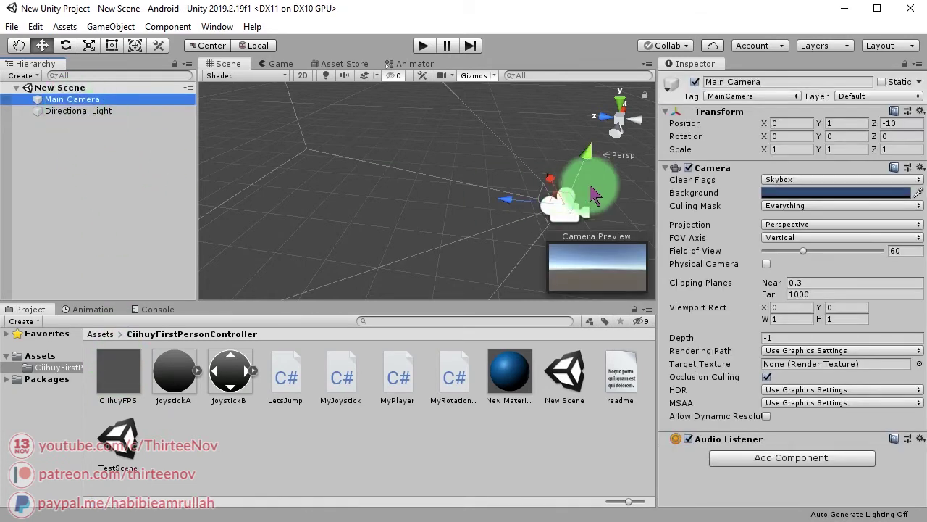
key(Delete)
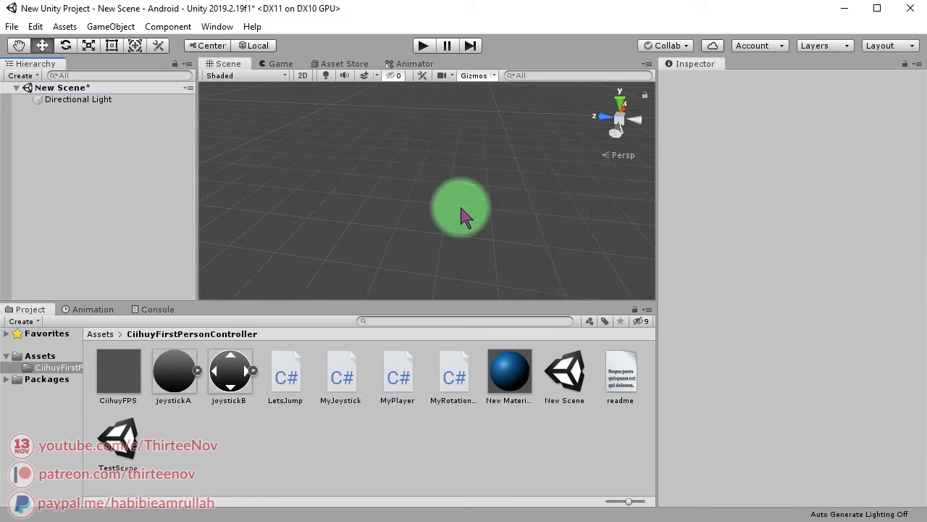
right_click(70, 150)
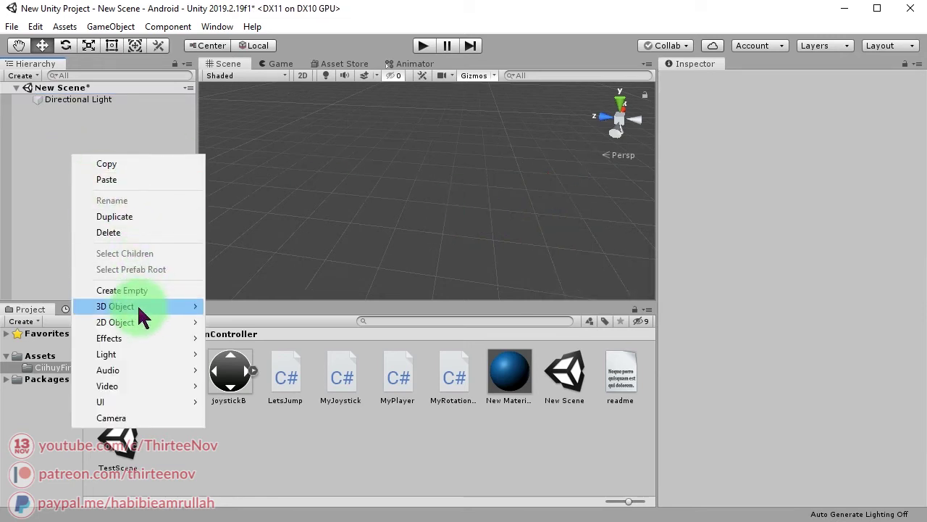
mouse_move(143, 307)
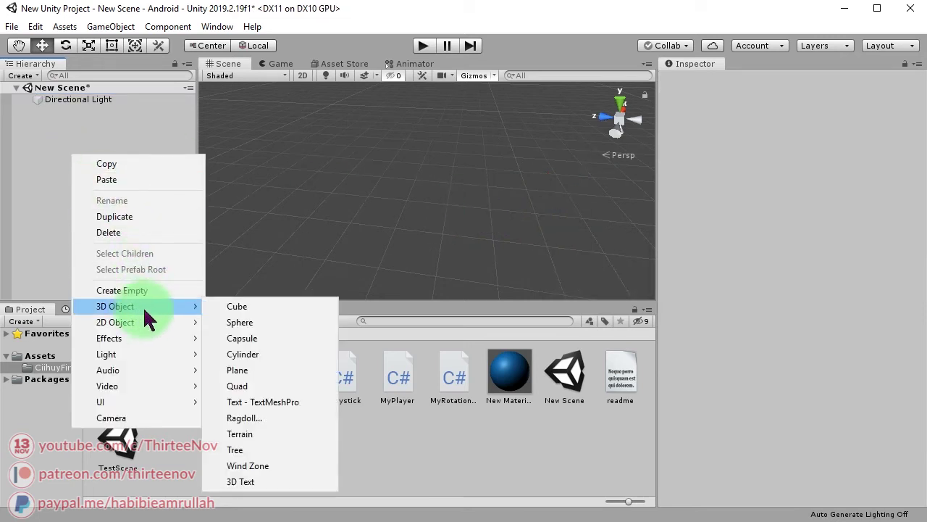
click(249, 371)
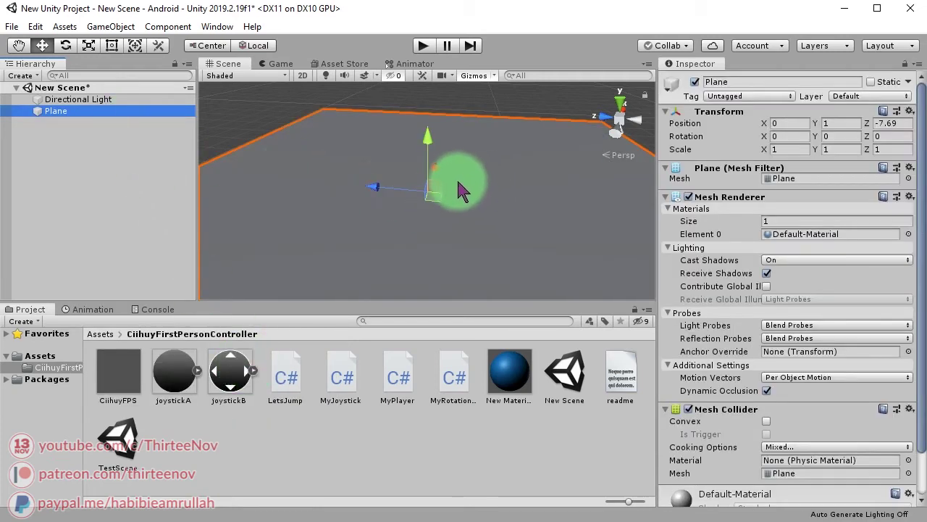
click(847, 125)
text(0)
key(Tab)
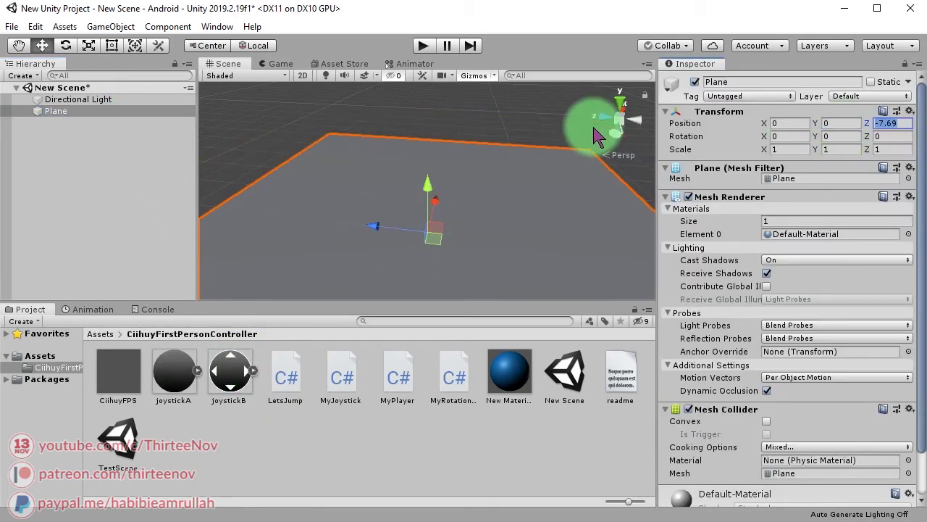
text(0f)
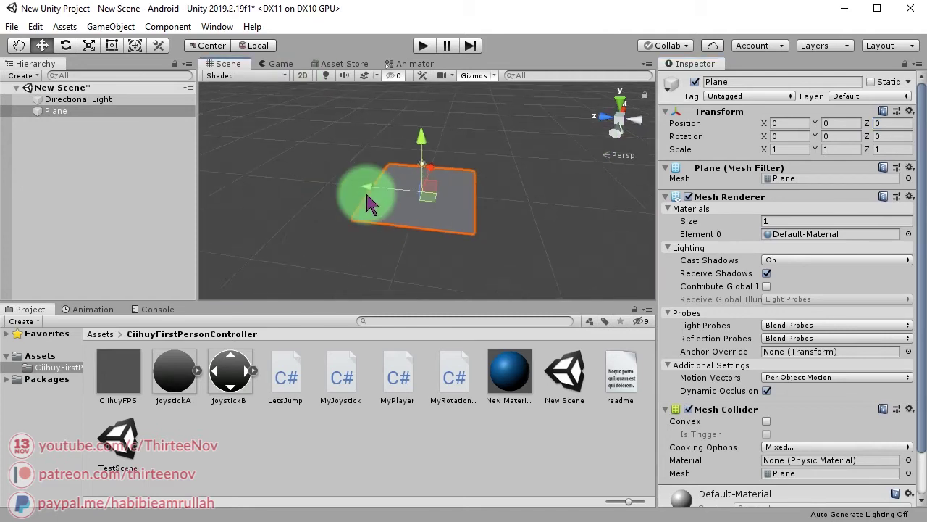
Step: Scale the Plane uniformly to 4.8709 with the Scale tool
alt+drag(365, 197, 438, 269)
scroll(431, 239, up, 3)
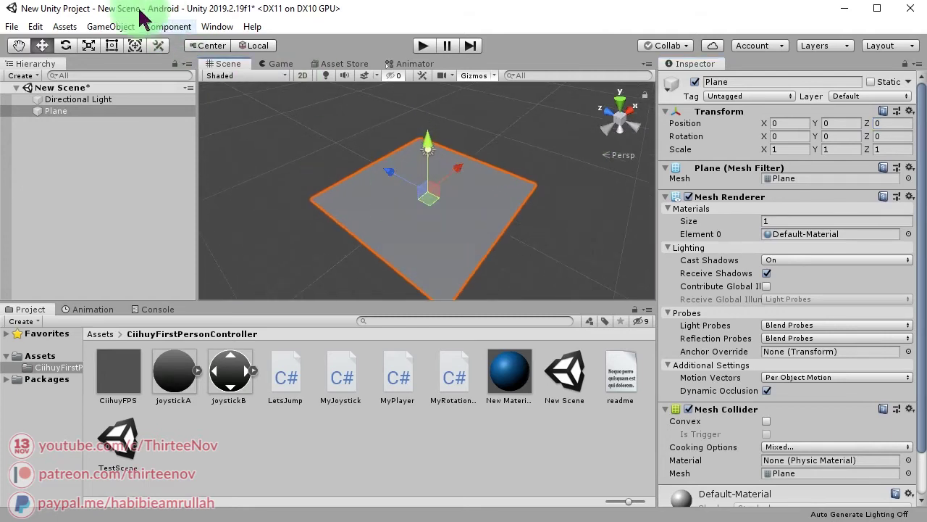
click(89, 44)
click(490, 235)
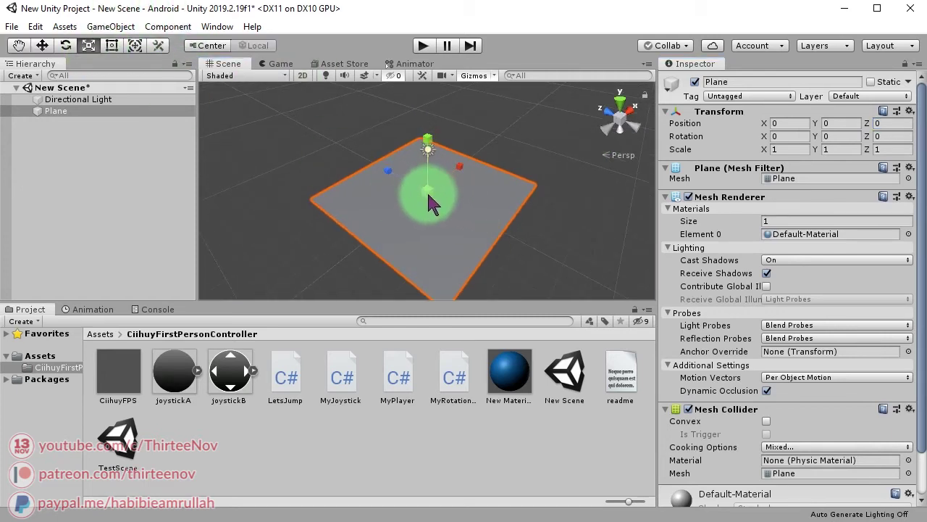
drag(426, 191, 542, 65)
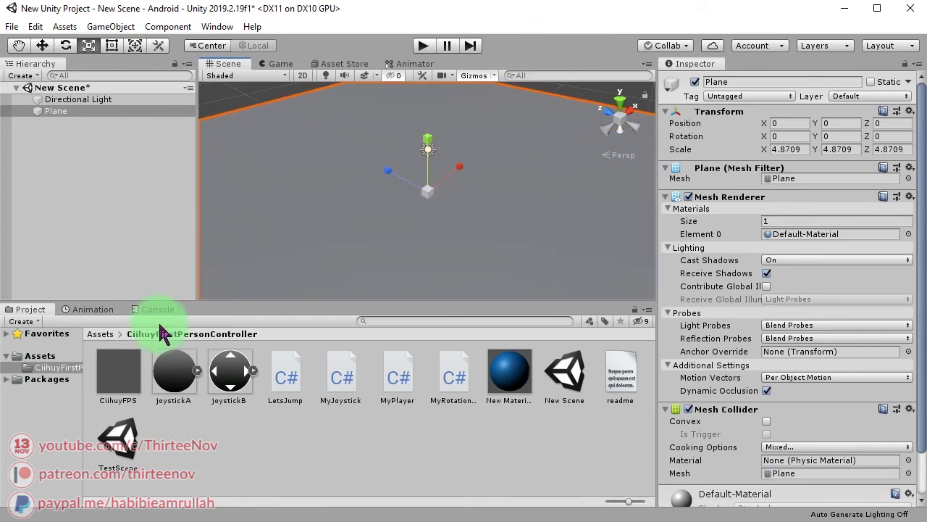
click(112, 382)
Step: Place the CiihuyFPS prefab into the New Scene Hierarchy
drag(364, 430, 113, 145)
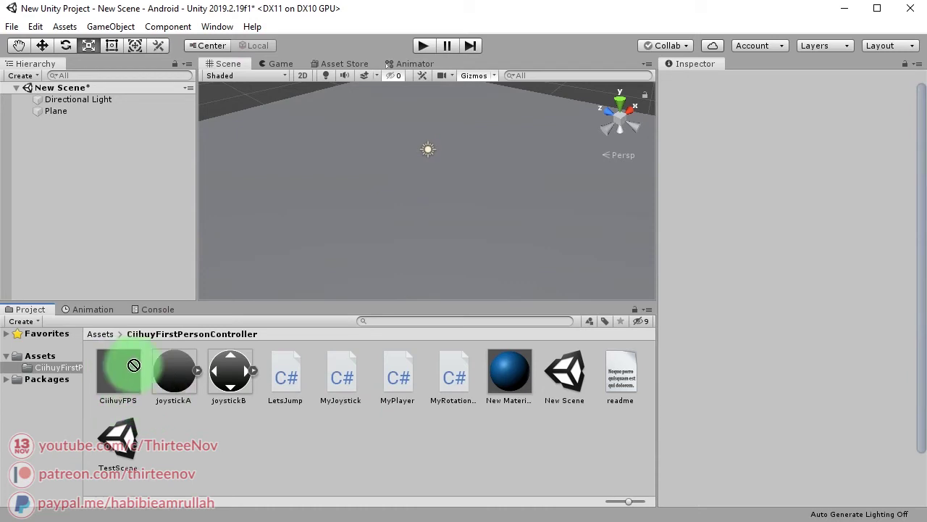
drag(133, 364, 101, 148)
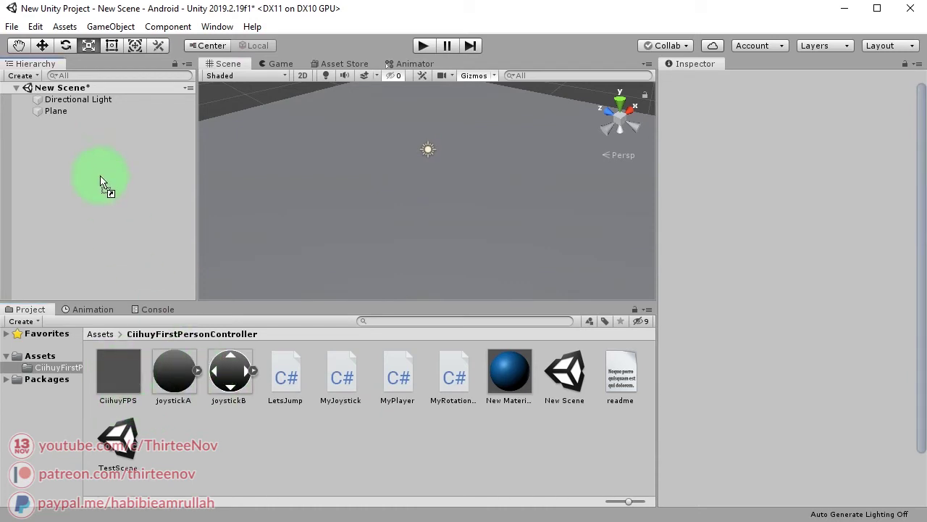
drag(101, 181, 99, 179)
alt+drag(500, 283, 420, 224)
alt+drag(336, 227, 698, 211)
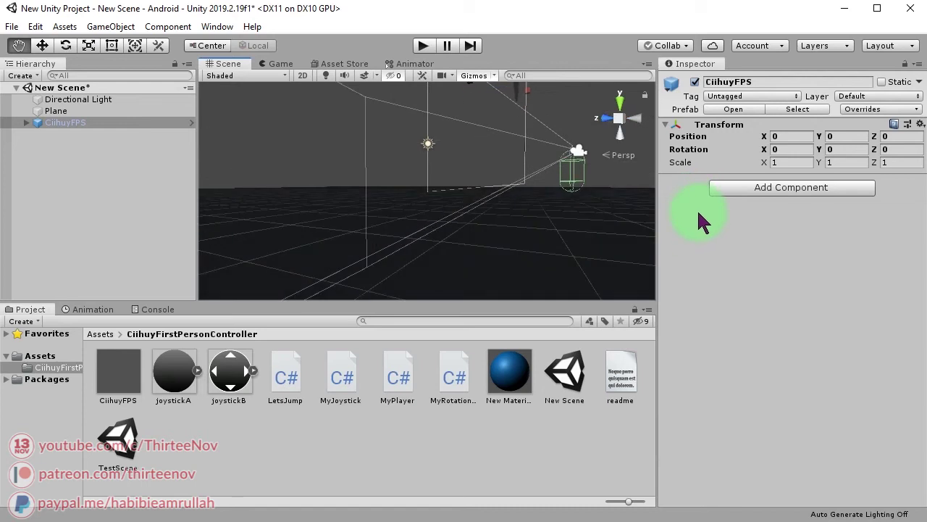
Step: Lower the Plane slightly to Position Y -0.32 with the Move tool
click(54, 111)
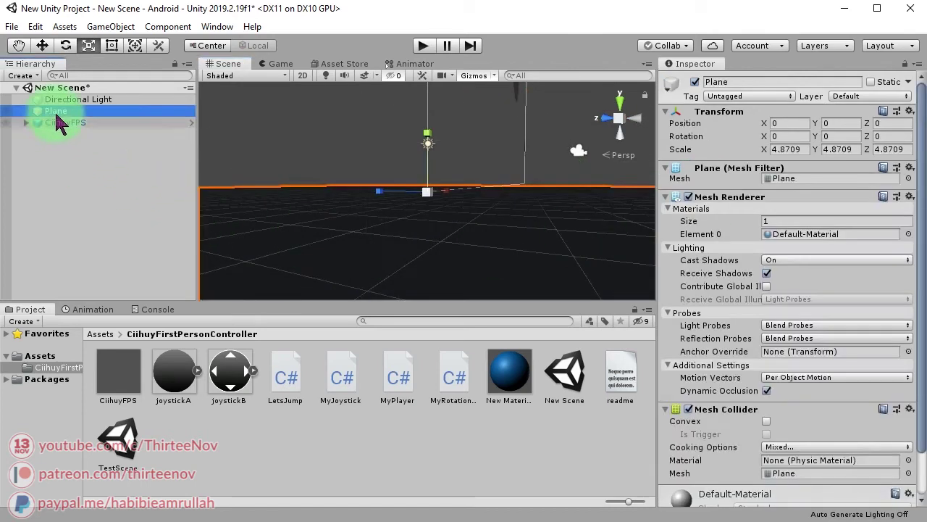
click(42, 45)
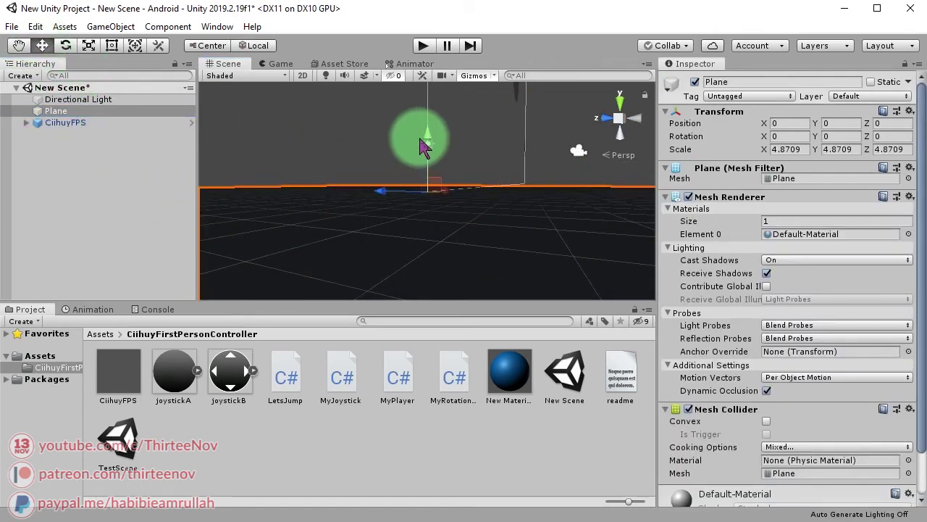
drag(428, 142, 428, 150)
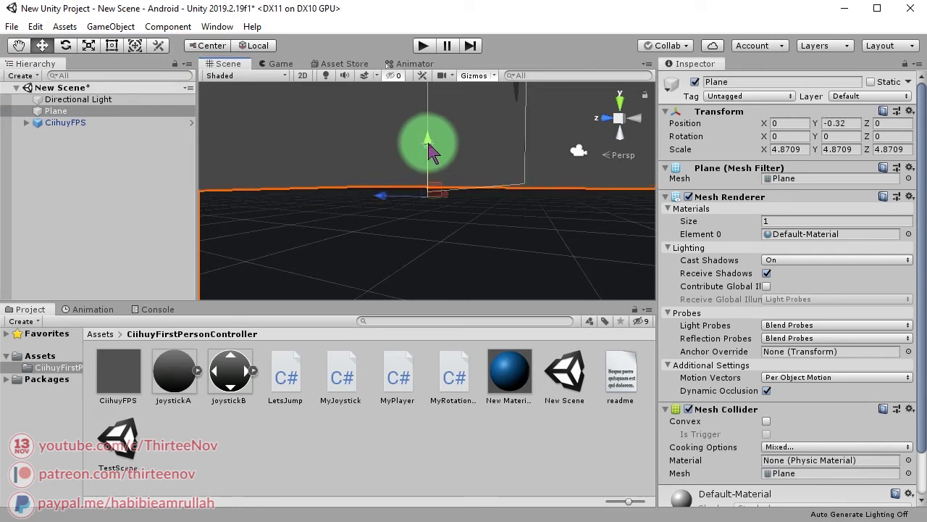
Step: Run New Scene and look around the ground plane with the touchpad
click(424, 46)
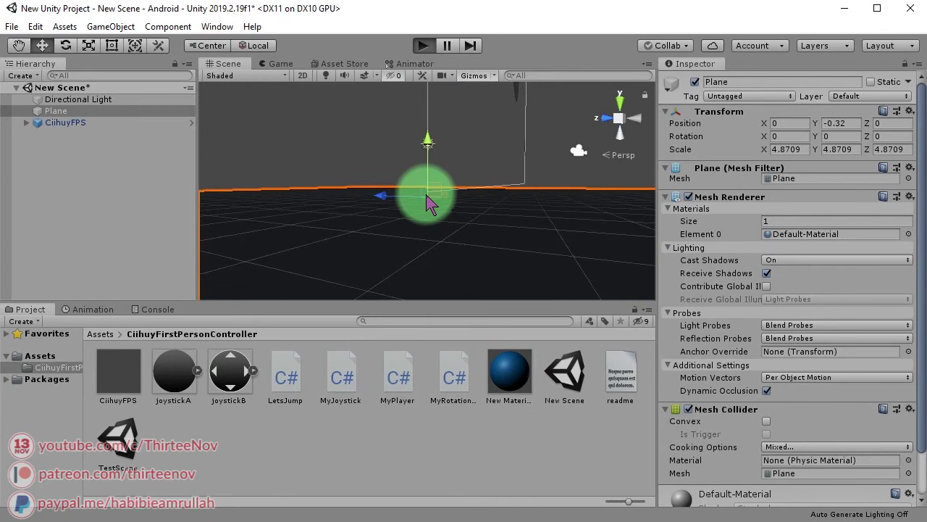
key(ctrl+p)
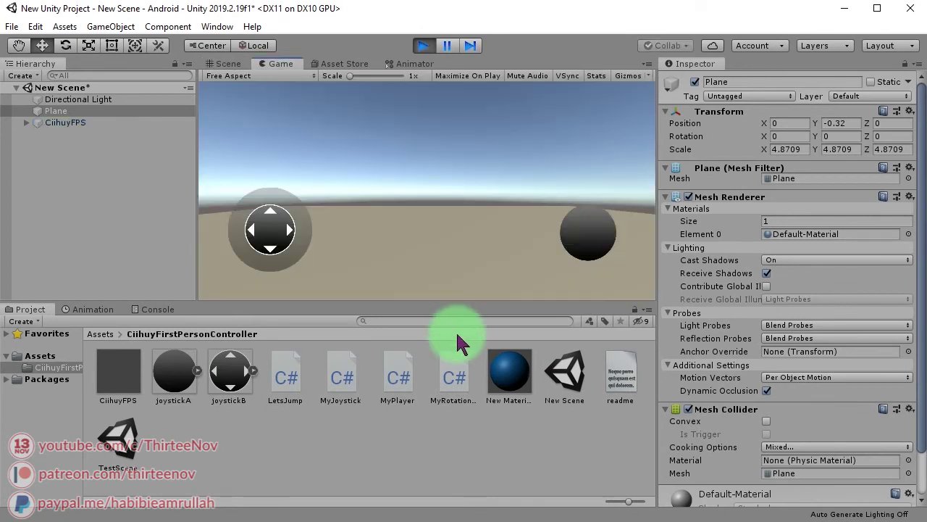
mouse_move(479, 163)
mouse_down()
mouse_move(388, 175)
mouse_move(487, 190)
mouse_move(514, 173)
mouse_move(488, 187)
mouse_move(306, 224)
mouse_move(234, 269)
mouse_move(607, 268)
mouse_up()
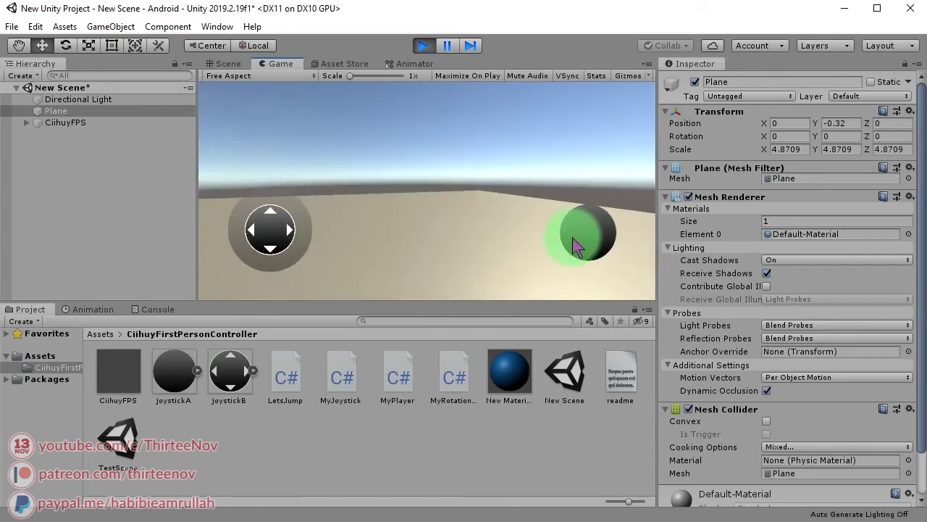
mouse_move(574, 239)
mouse_down()
mouse_move(488, 215)
mouse_move(508, 210)
mouse_move(264, 226)
mouse_move(369, 234)
mouse_move(480, 182)
mouse_move(526, 178)
mouse_move(405, 219)
mouse_move(379, 207)
mouse_move(399, 215)
mouse_move(258, 224)
mouse_move(384, 214)
mouse_move(303, 191)
mouse_move(353, 210)
mouse_move(517, 195)
mouse_move(480, 198)
mouse_move(510, 206)
mouse_move(370, 202)
mouse_move(497, 201)
mouse_up()
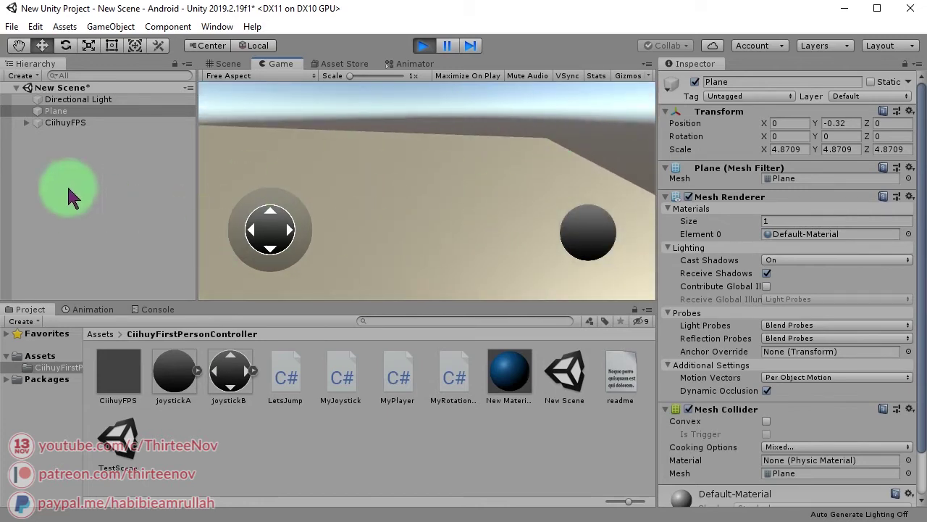
Step: Expand CiihuyFPS in the Hierarchy to reveal FPS-Canvas and FPS-Player, and inspect it
click(27, 122)
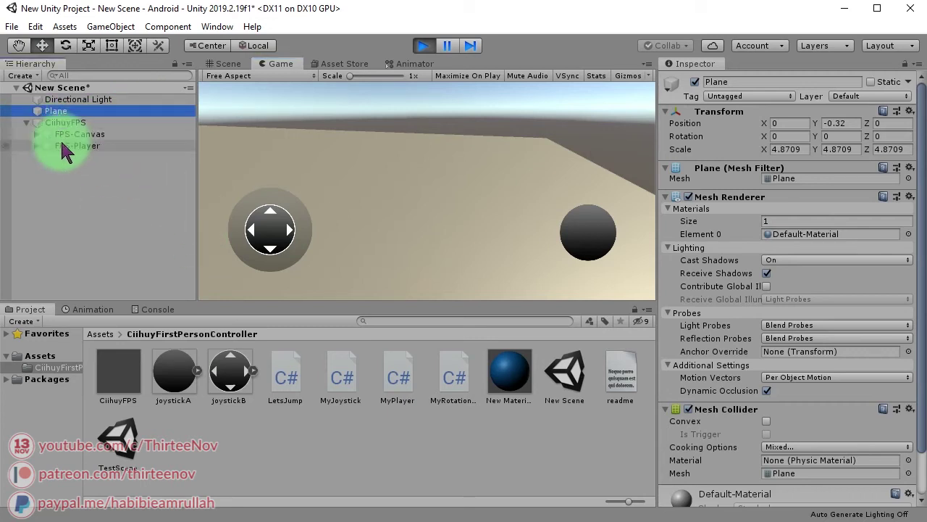
click(646, 252)
mouse_move(606, 236)
mouse_down()
mouse_move(487, 204)
mouse_move(416, 169)
mouse_move(415, 207)
mouse_move(545, 180)
mouse_move(548, 156)
mouse_move(590, 238)
mouse_up()
click(68, 135)
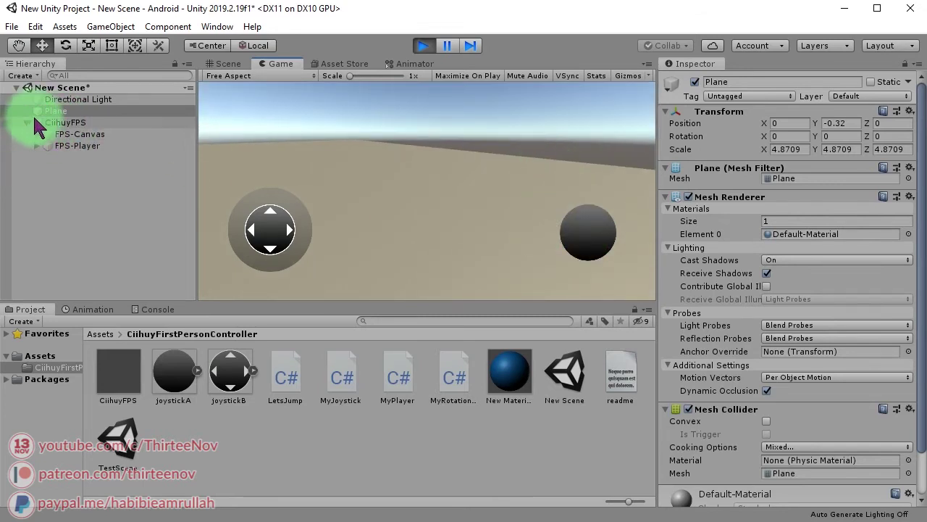
click(65, 123)
drag(575, 234, 583, 245)
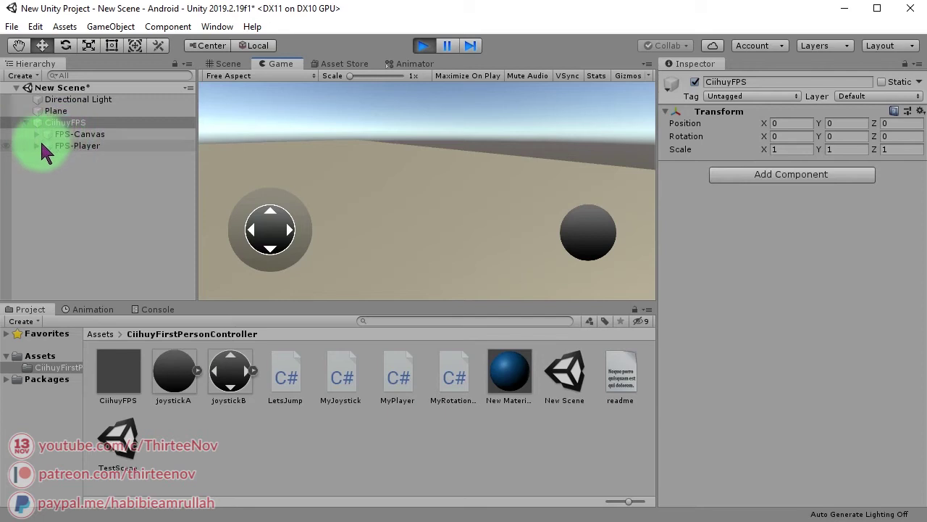
Step: Set FPS-Player's Lets Jump Jump Speed to 20 and test the jump height
click(72, 146)
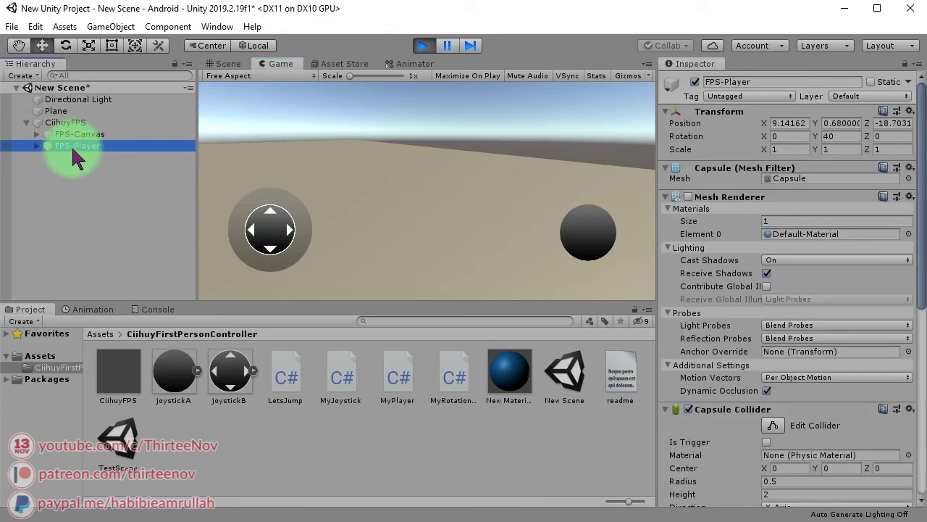
drag(579, 262, 580, 264)
scroll(738, 398, down, 10)
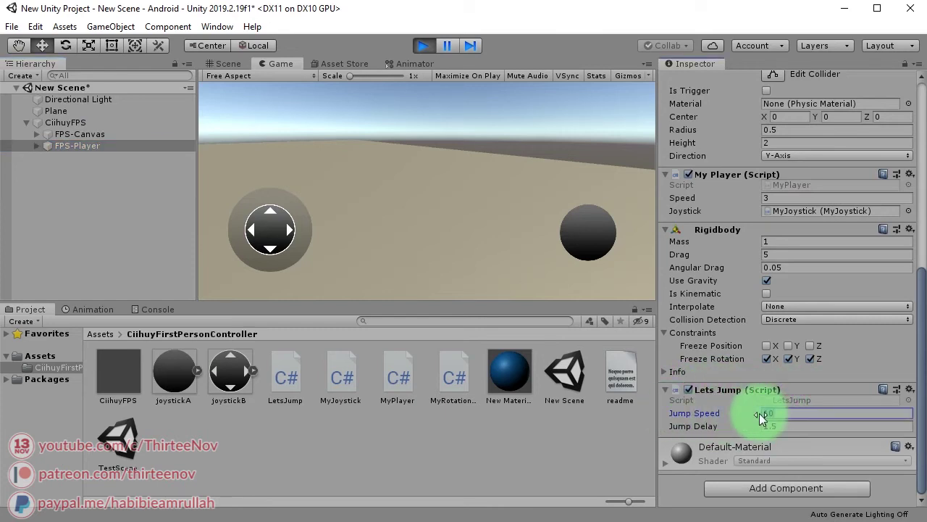
click(794, 414)
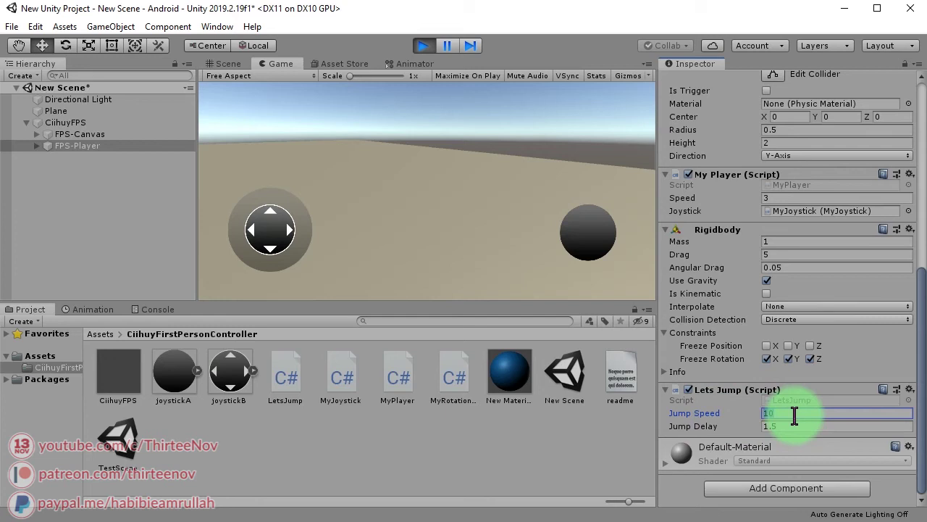
click(589, 245)
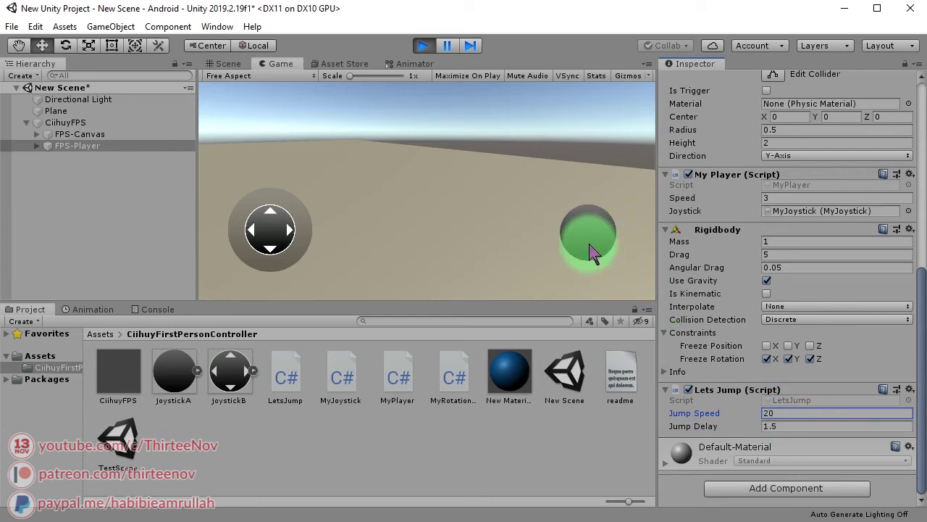
click(595, 248)
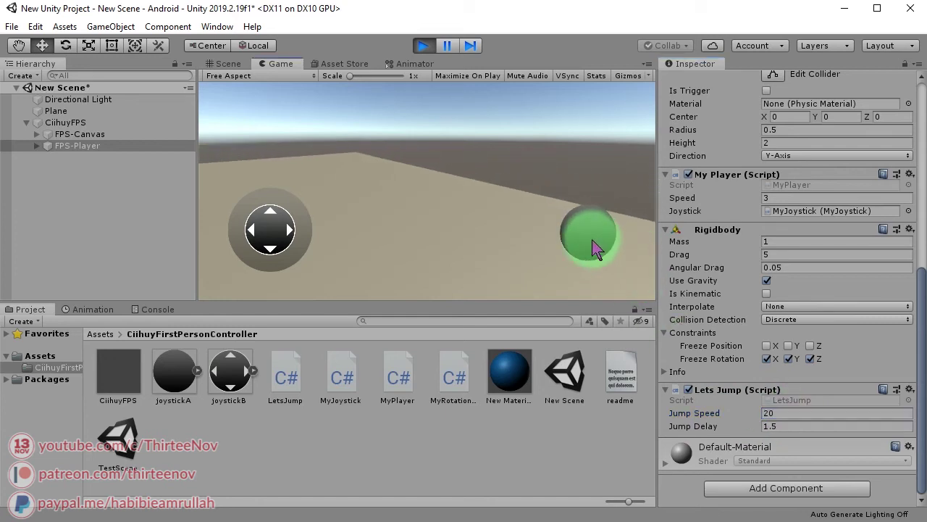
drag(592, 246, 786, 416)
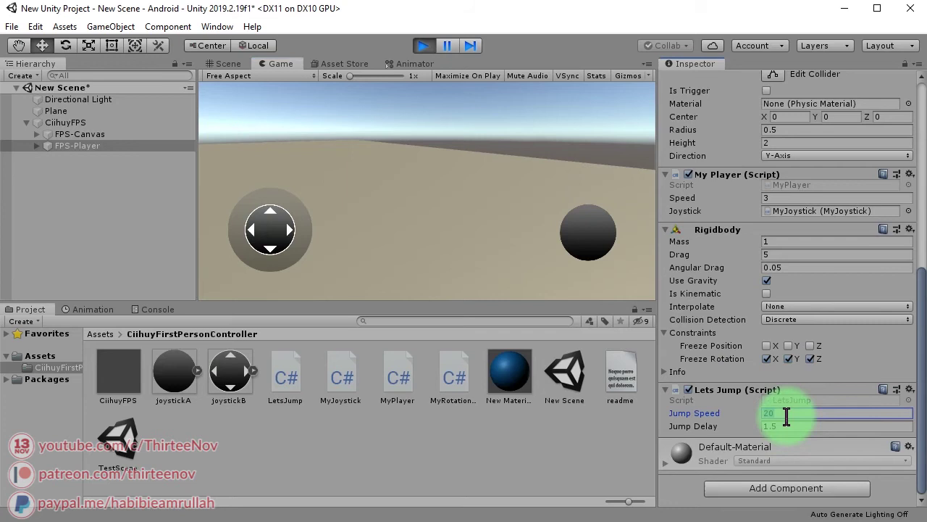
Step: Raise Jump Speed to 50, test a jump, and look around the plane
click(584, 251)
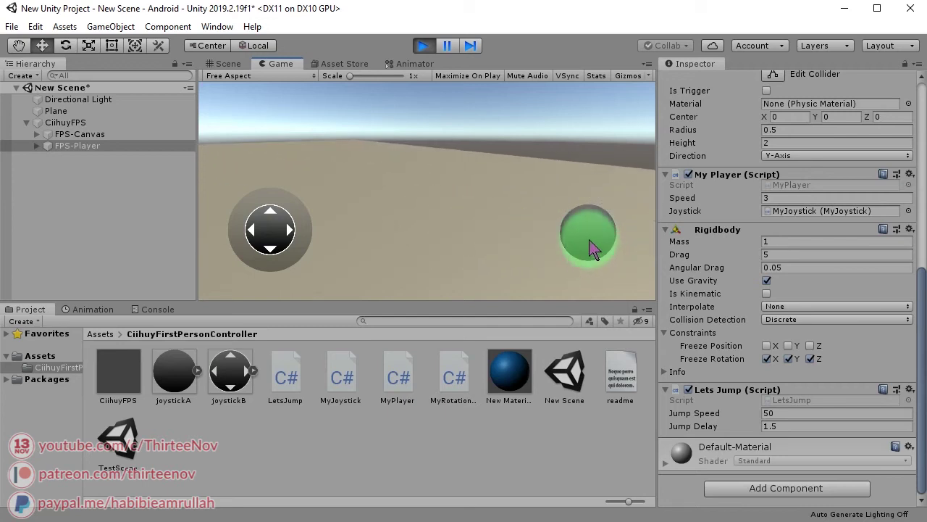
drag(591, 246, 429, 173)
mouse_move(423, 219)
mouse_down()
mouse_move(503, 203)
mouse_move(371, 197)
mouse_move(589, 213)
mouse_move(526, 190)
mouse_move(444, 223)
mouse_up()
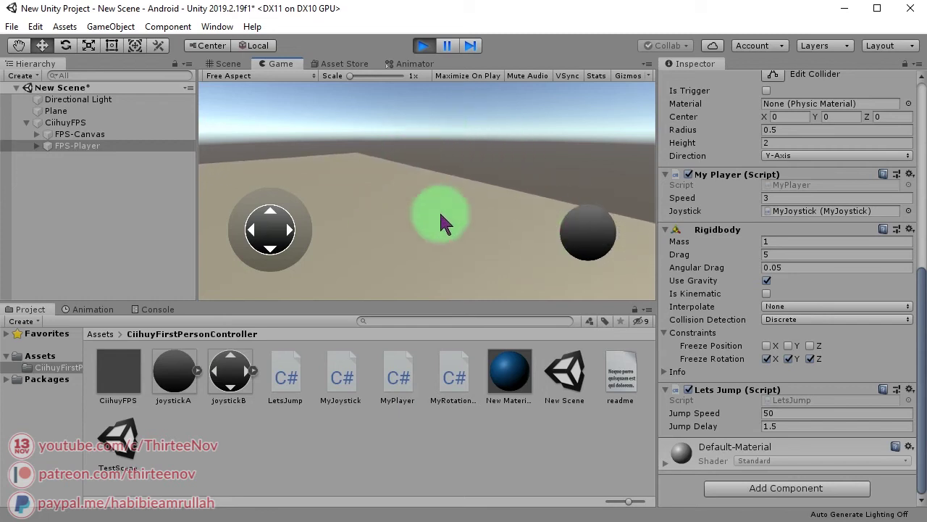
mouse_move(472, 139)
mouse_down()
mouse_move(422, 225)
mouse_move(469, 149)
mouse_move(541, 297)
mouse_move(596, 153)
mouse_move(683, 311)
mouse_move(685, 262)
mouse_move(775, 244)
mouse_move(367, 219)
mouse_move(419, 196)
mouse_move(278, 235)
mouse_move(263, 192)
mouse_move(362, 131)
mouse_move(463, 192)
mouse_move(350, 228)
mouse_move(386, 239)
mouse_move(265, 234)
mouse_move(543, 189)
mouse_move(228, 230)
mouse_move(256, 182)
mouse_move(467, 194)
mouse_move(410, 179)
mouse_move(268, 239)
mouse_move(323, 242)
mouse_move(248, 223)
mouse_move(262, 215)
mouse_move(410, 229)
mouse_up()
Step: Select FPS-Player and frame its capsule in the Scene view
click(83, 144)
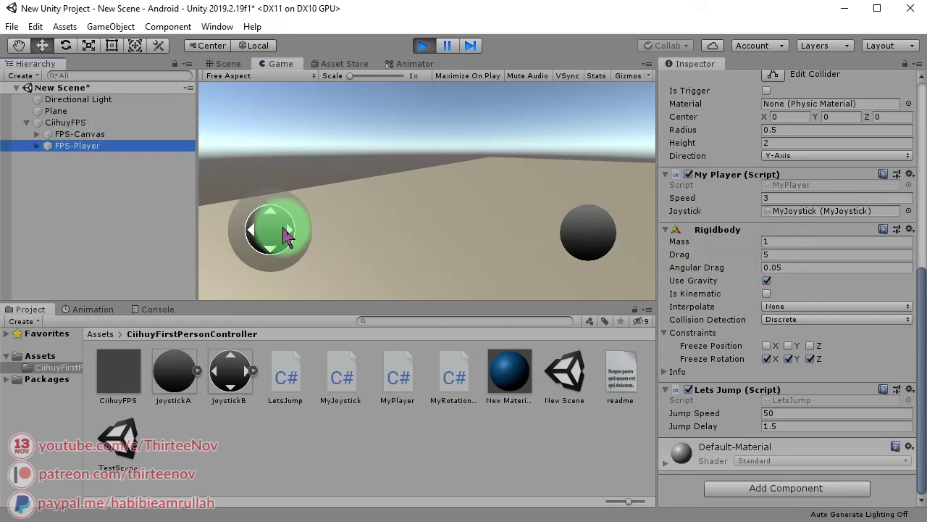
click(222, 65)
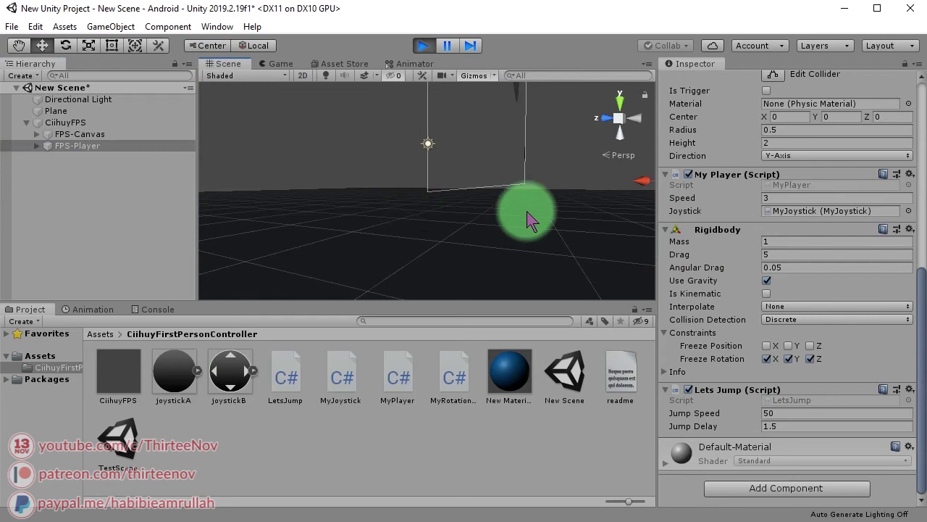
key(f)
key(w)
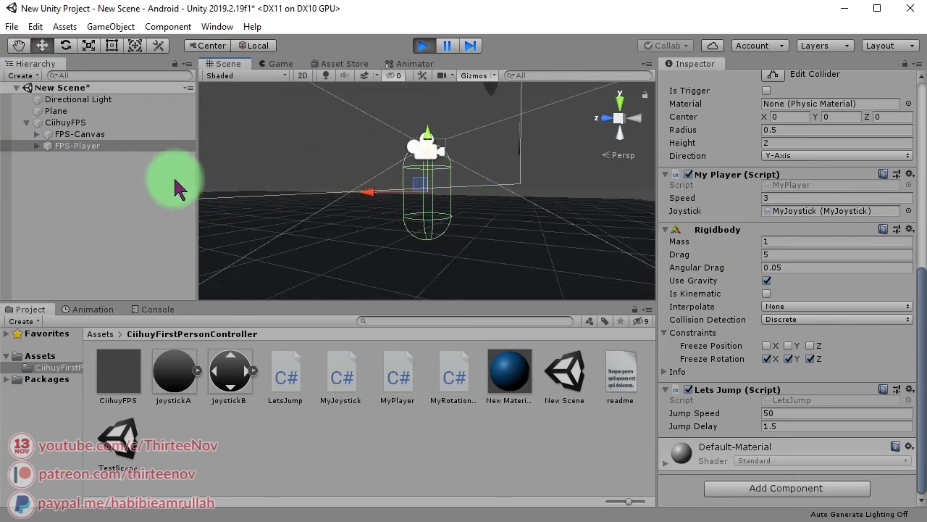
click(281, 64)
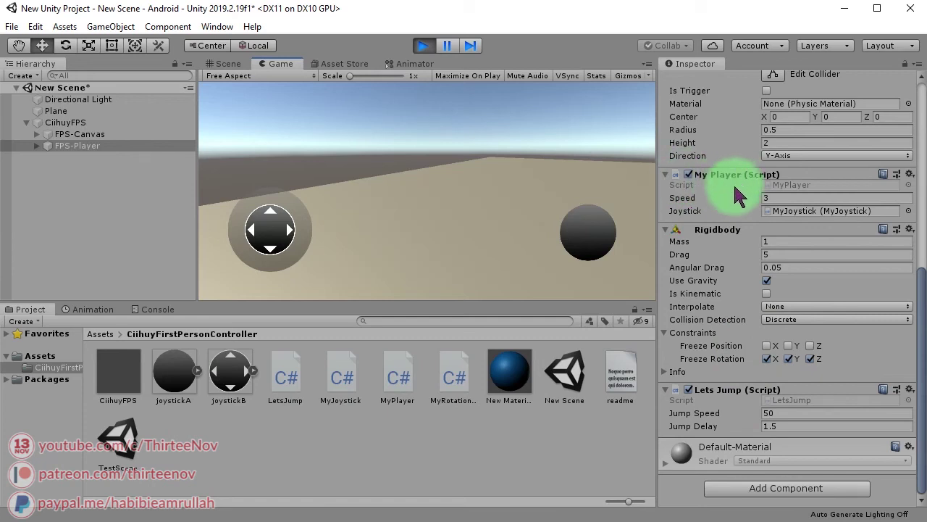
Step: Set My Player Speed to 10 and walk the player to test it
click(766, 198)
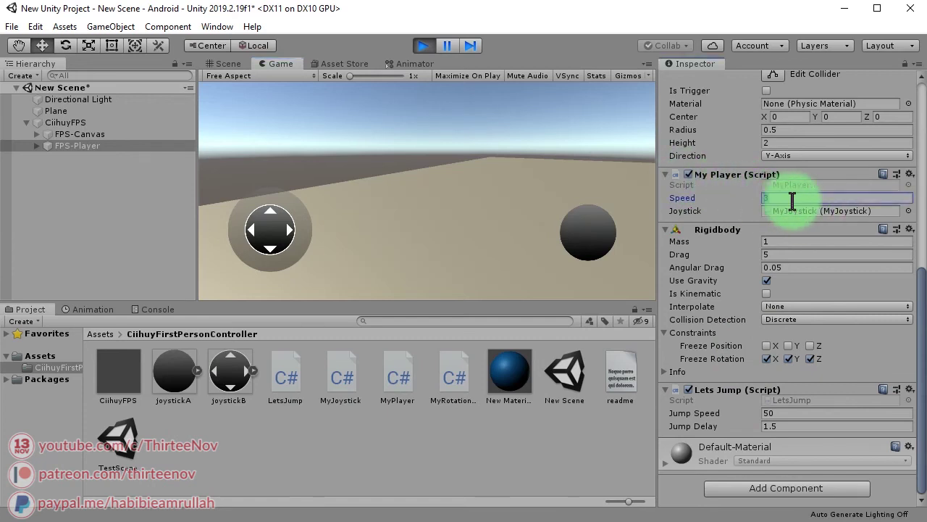
click(694, 195)
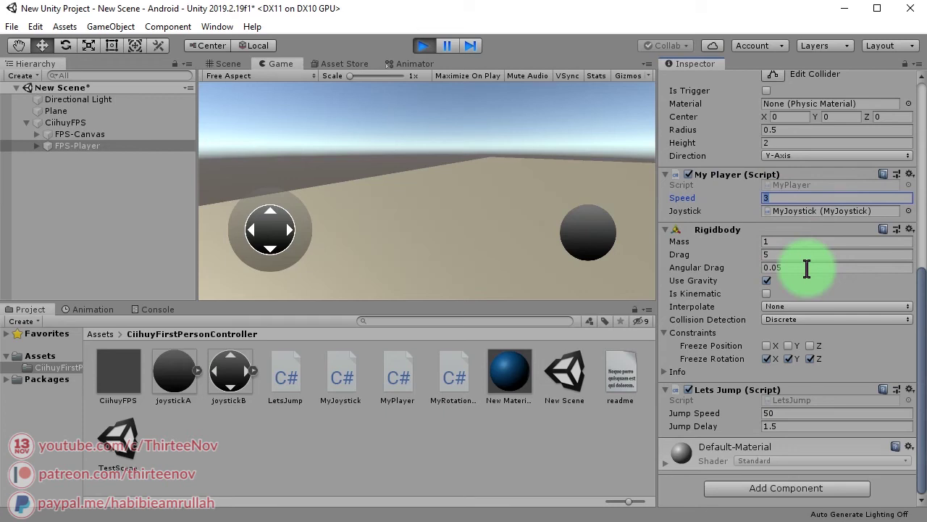
drag(274, 230, 510, 269)
Step: Attempt a Ctrl+S save during Play mode, then pause the game and deselect FPS-Player
drag(463, 234, 269, 402)
key(ctrl+s)
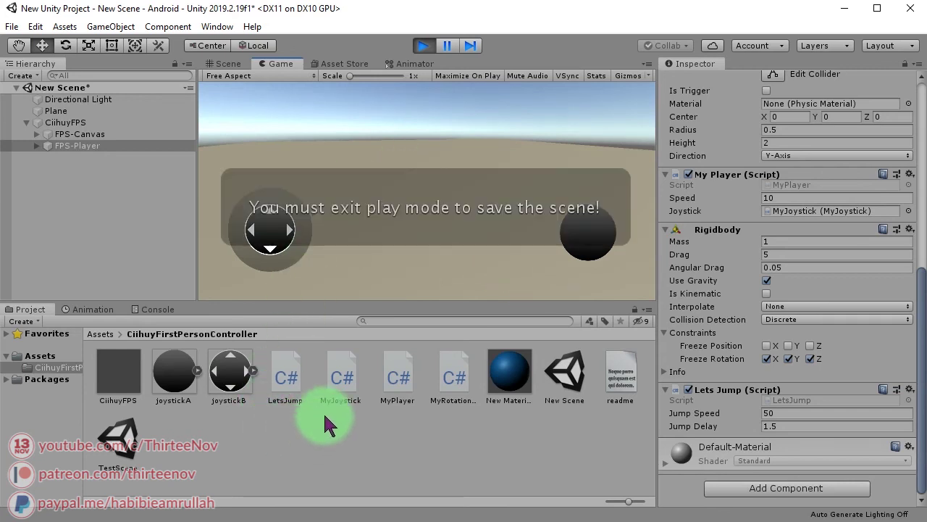
click(447, 45)
click(417, 134)
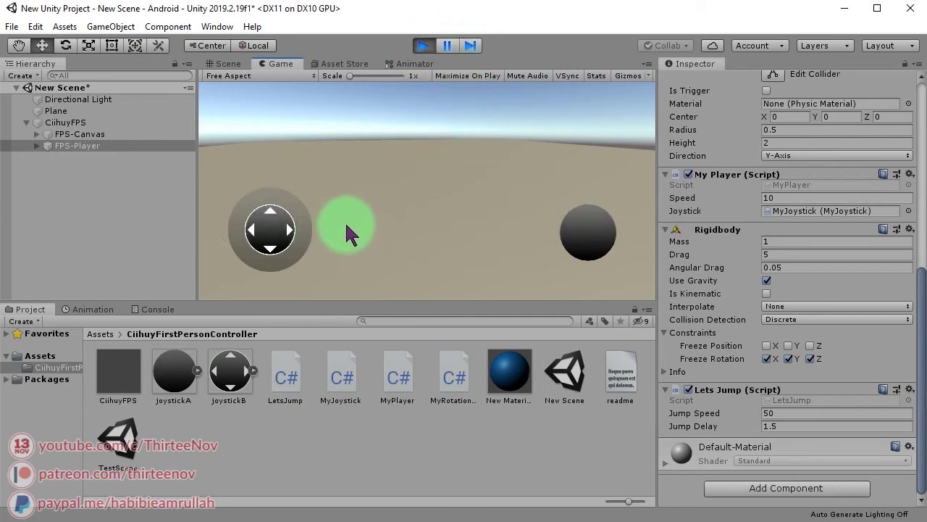
click(375, 455)
click(418, 212)
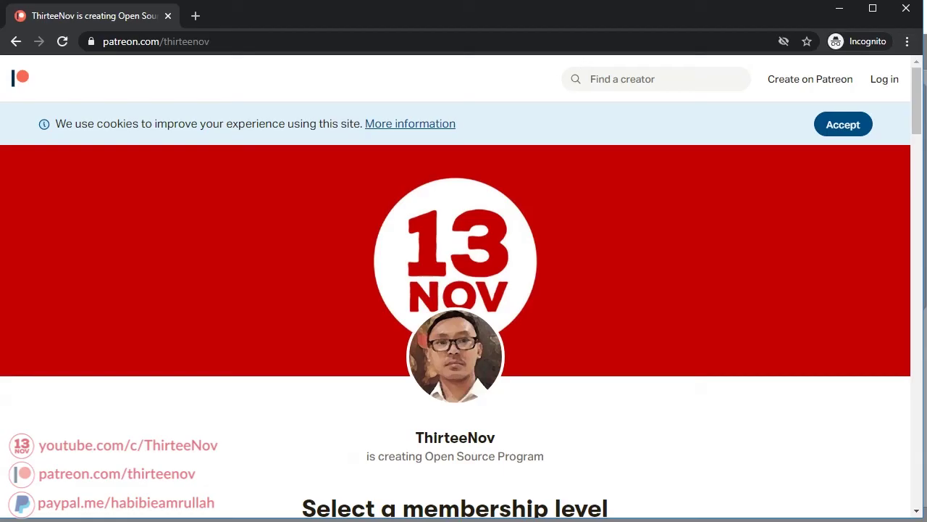
click(257, 42)
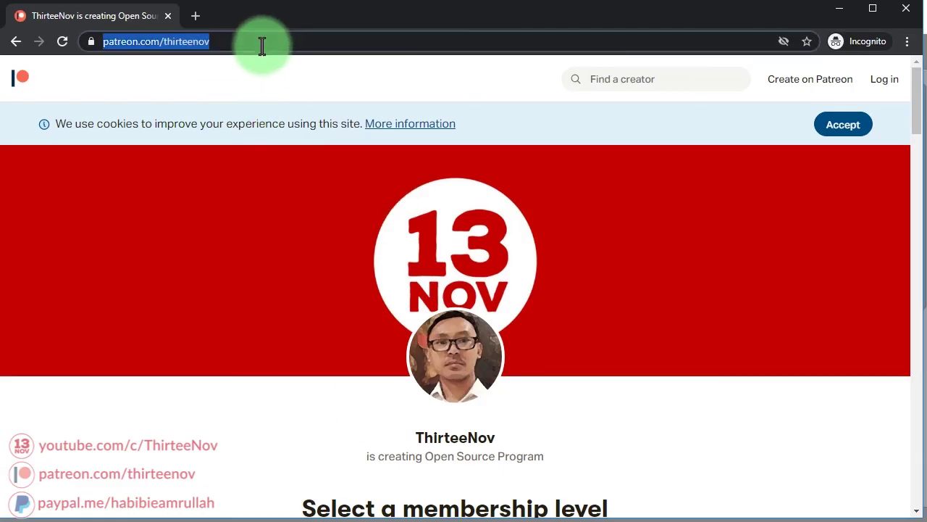
click(261, 377)
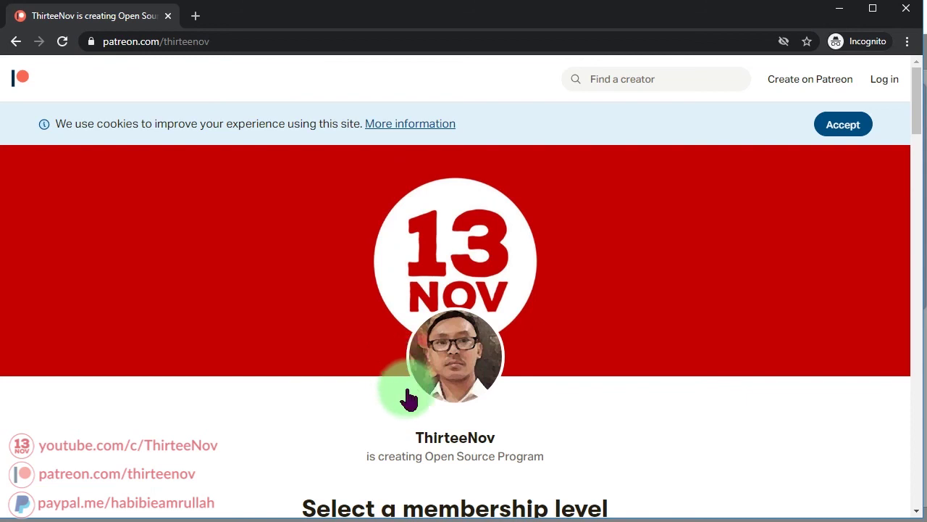